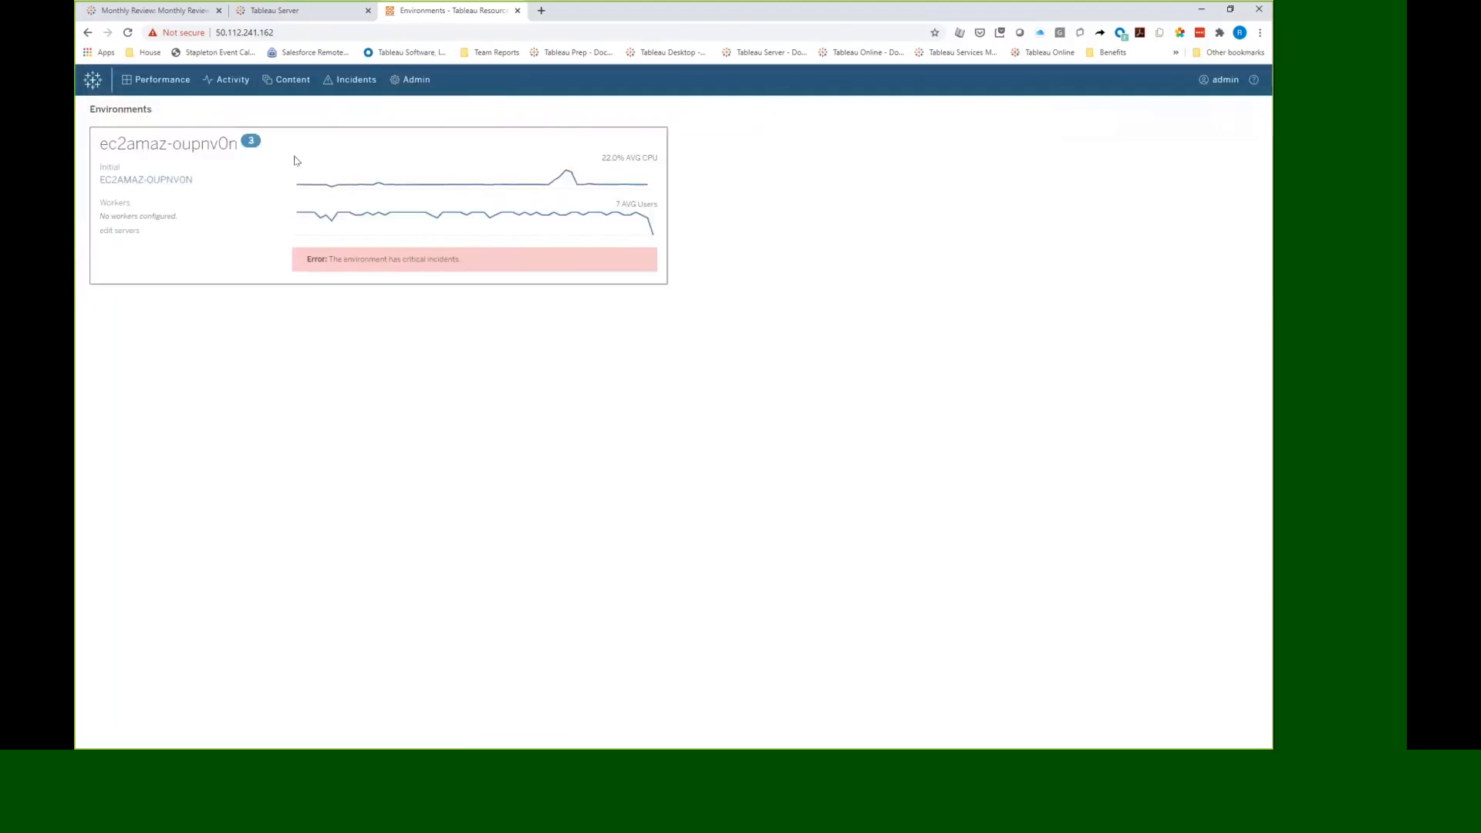
Step: Review the incidents list of the ec2amaz-oupnv0n environment and return to the environments overview
click(249, 142)
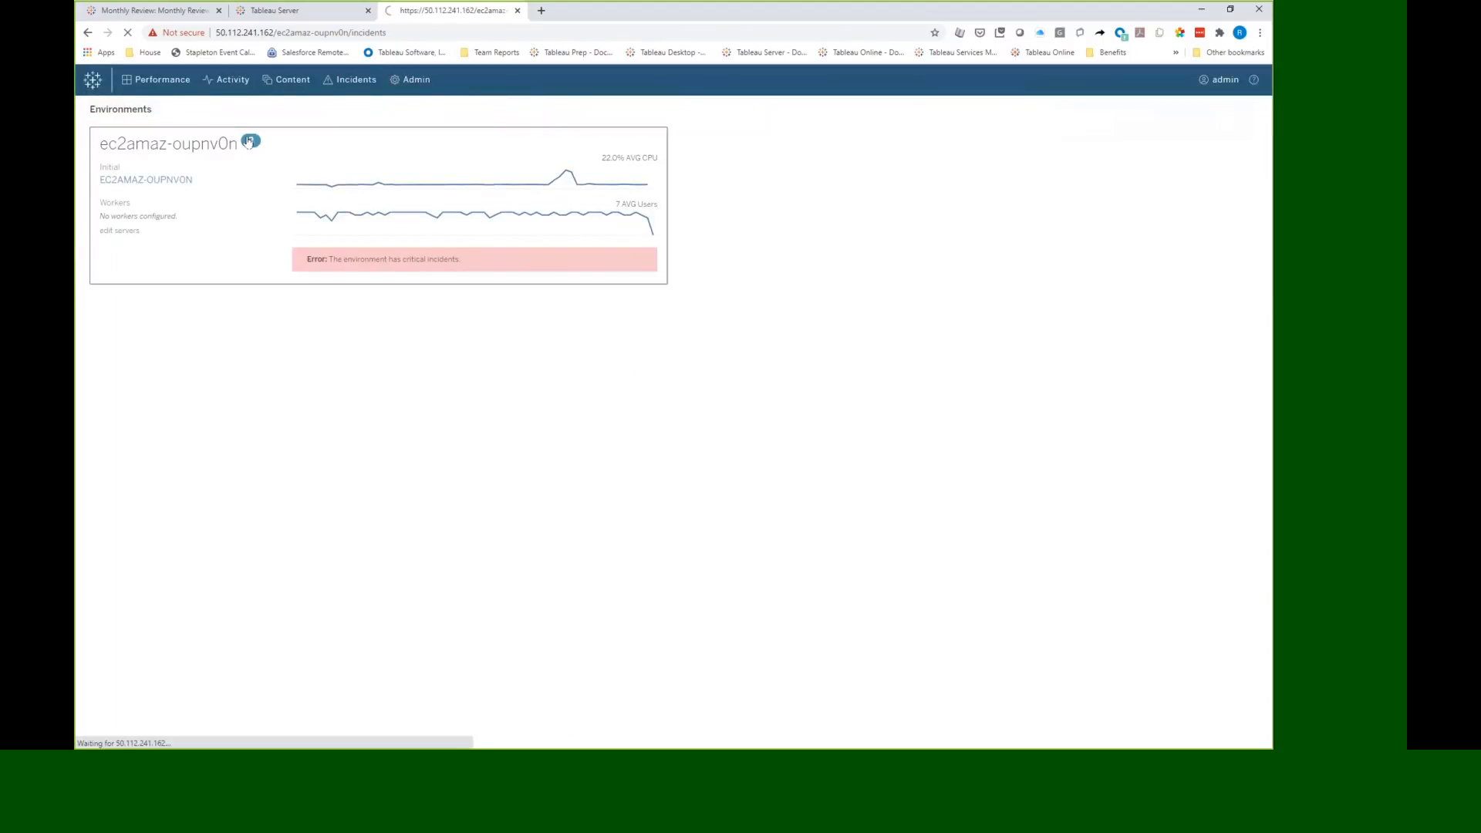
mouse_move(200, 77)
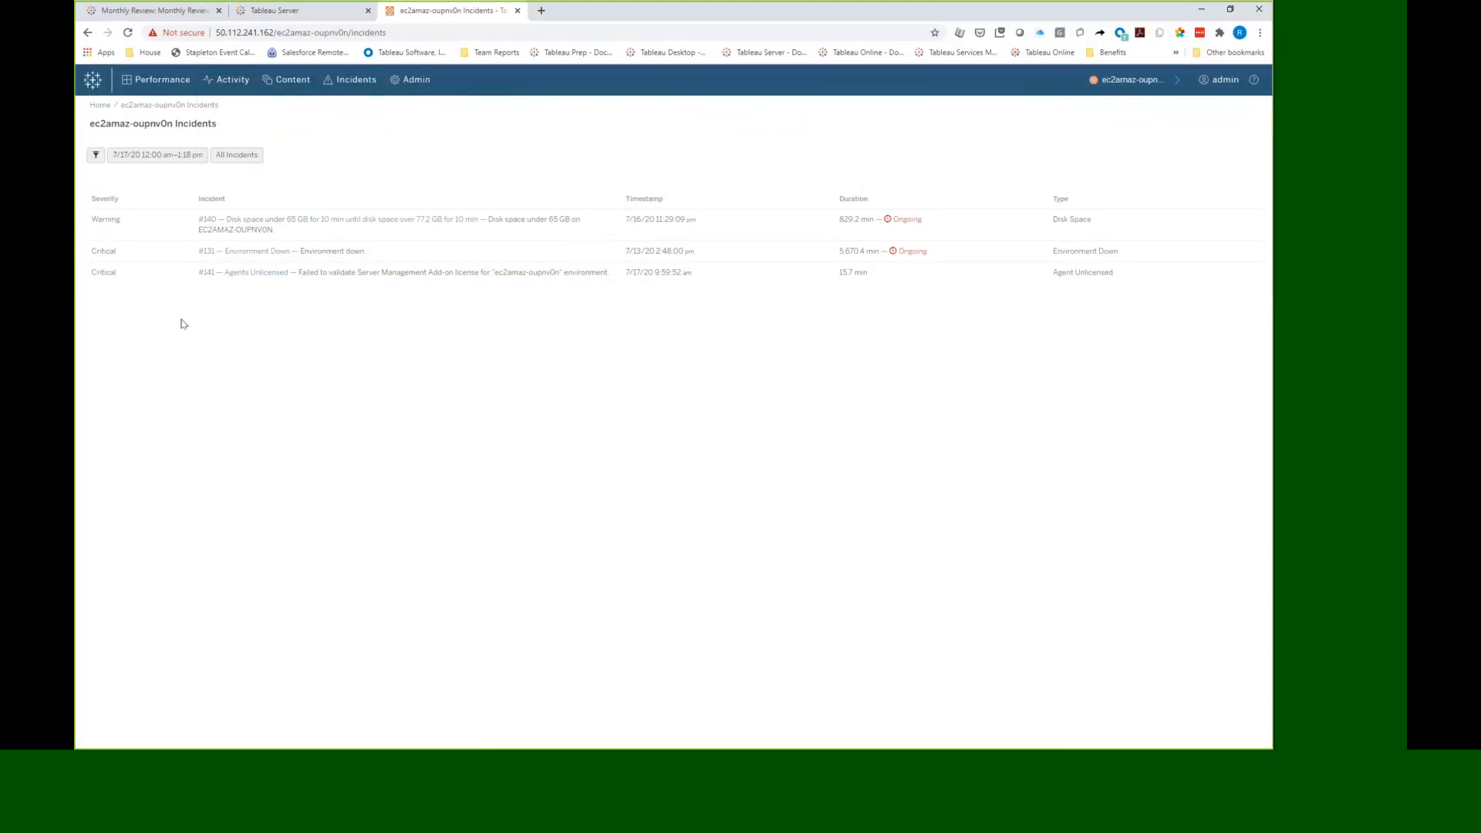
click(92, 81)
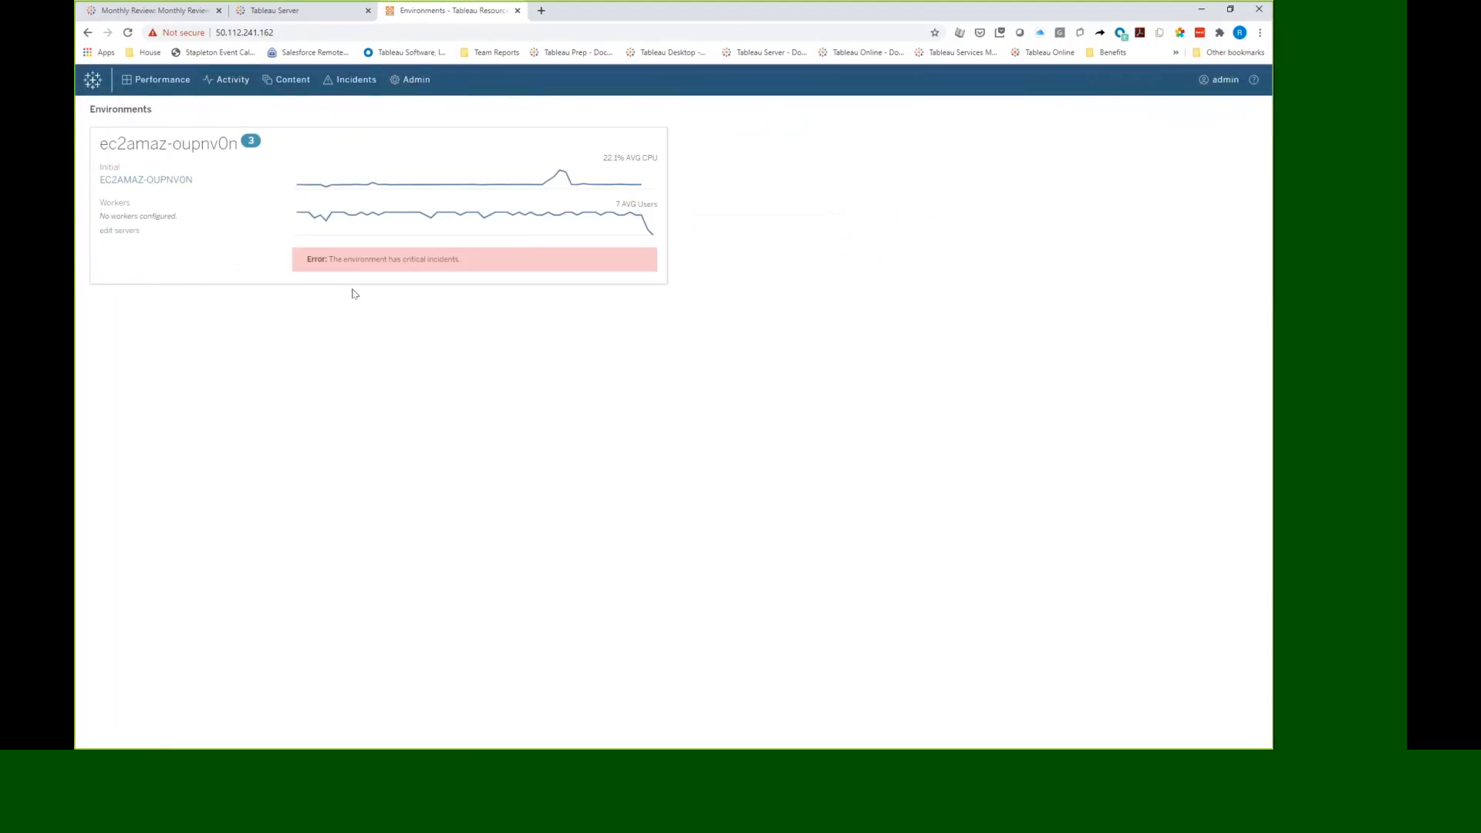
Step: Open the environment's performance page and view its memory, disk queue and network charts, returning to the processor chart
click(437, 189)
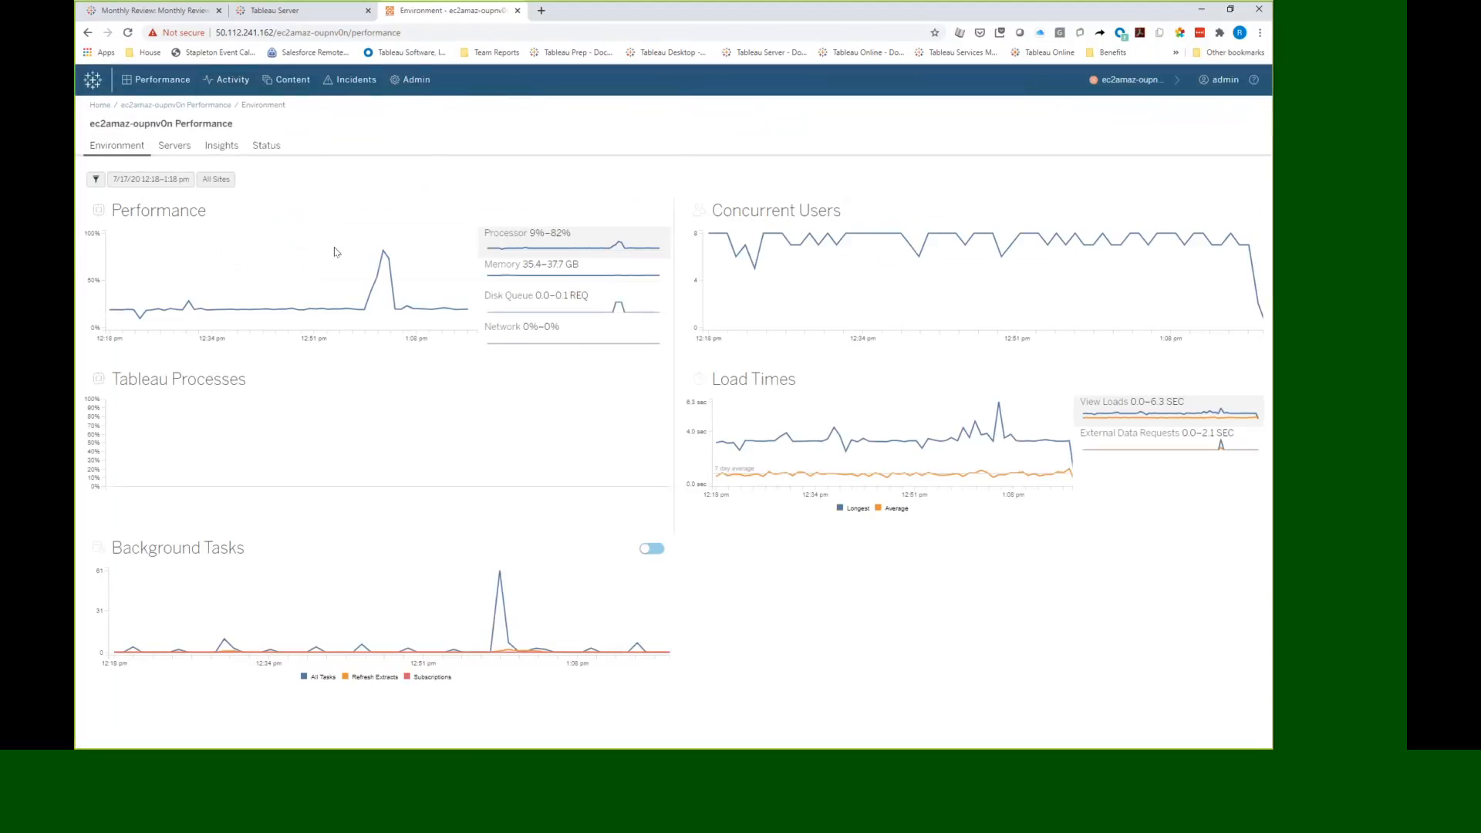
click(500, 275)
click(505, 303)
click(509, 330)
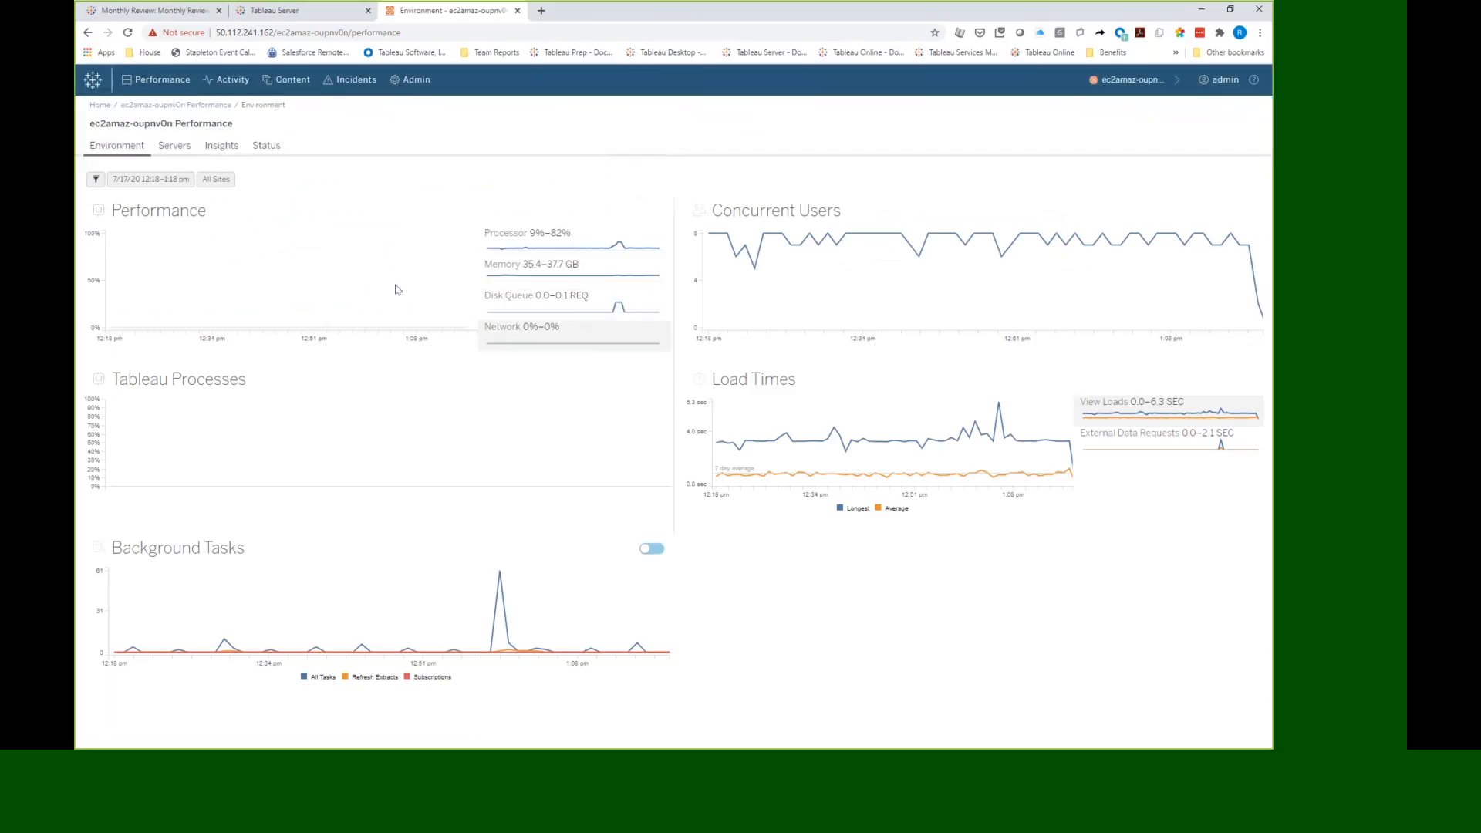
click(506, 240)
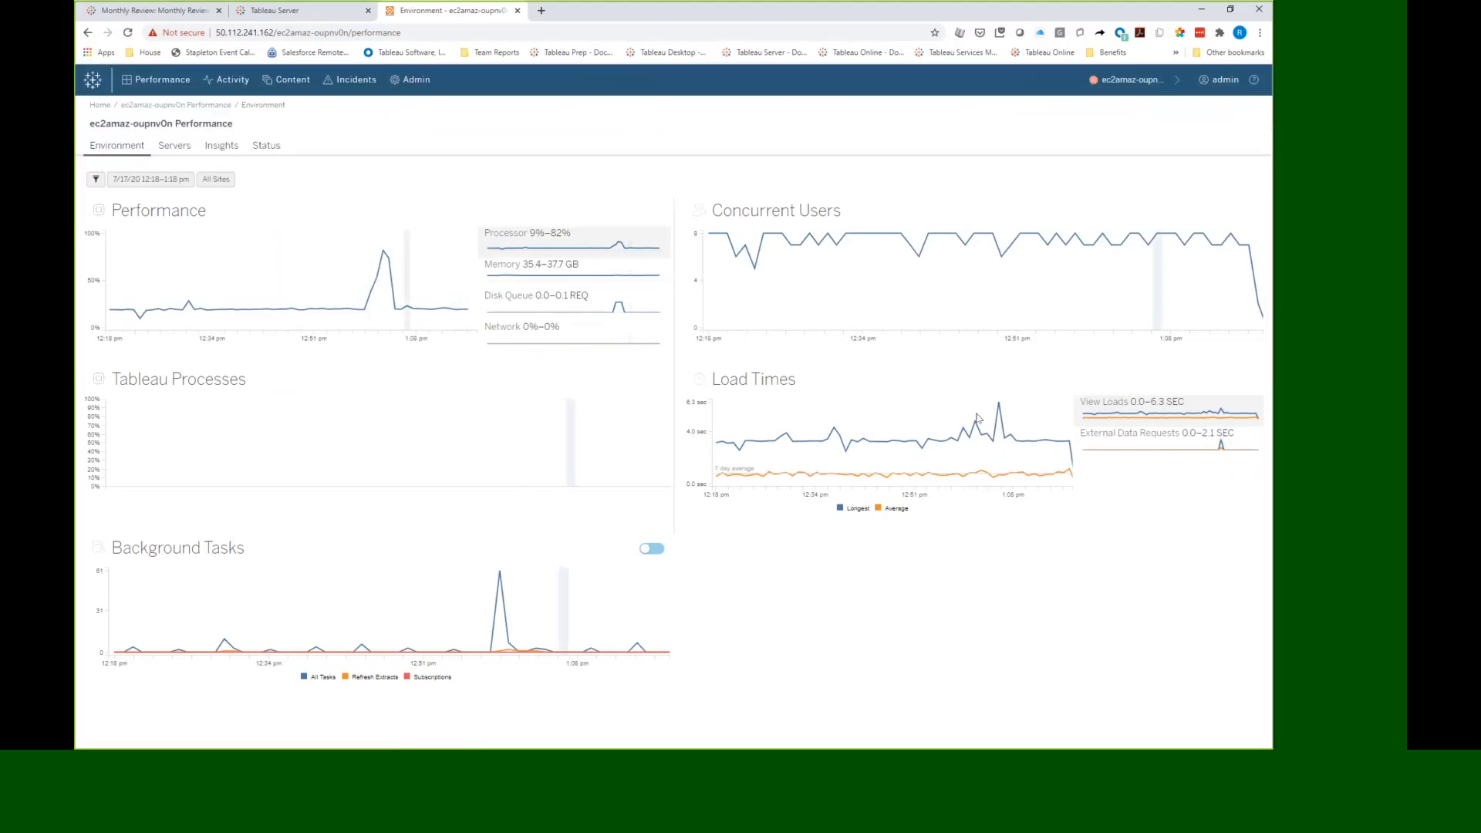
Step: Select the 1:02–1:10 pm spike in the Load Times chart and open the first listed VizQL session of the Superstore workbook
drag(984, 413, 1015, 422)
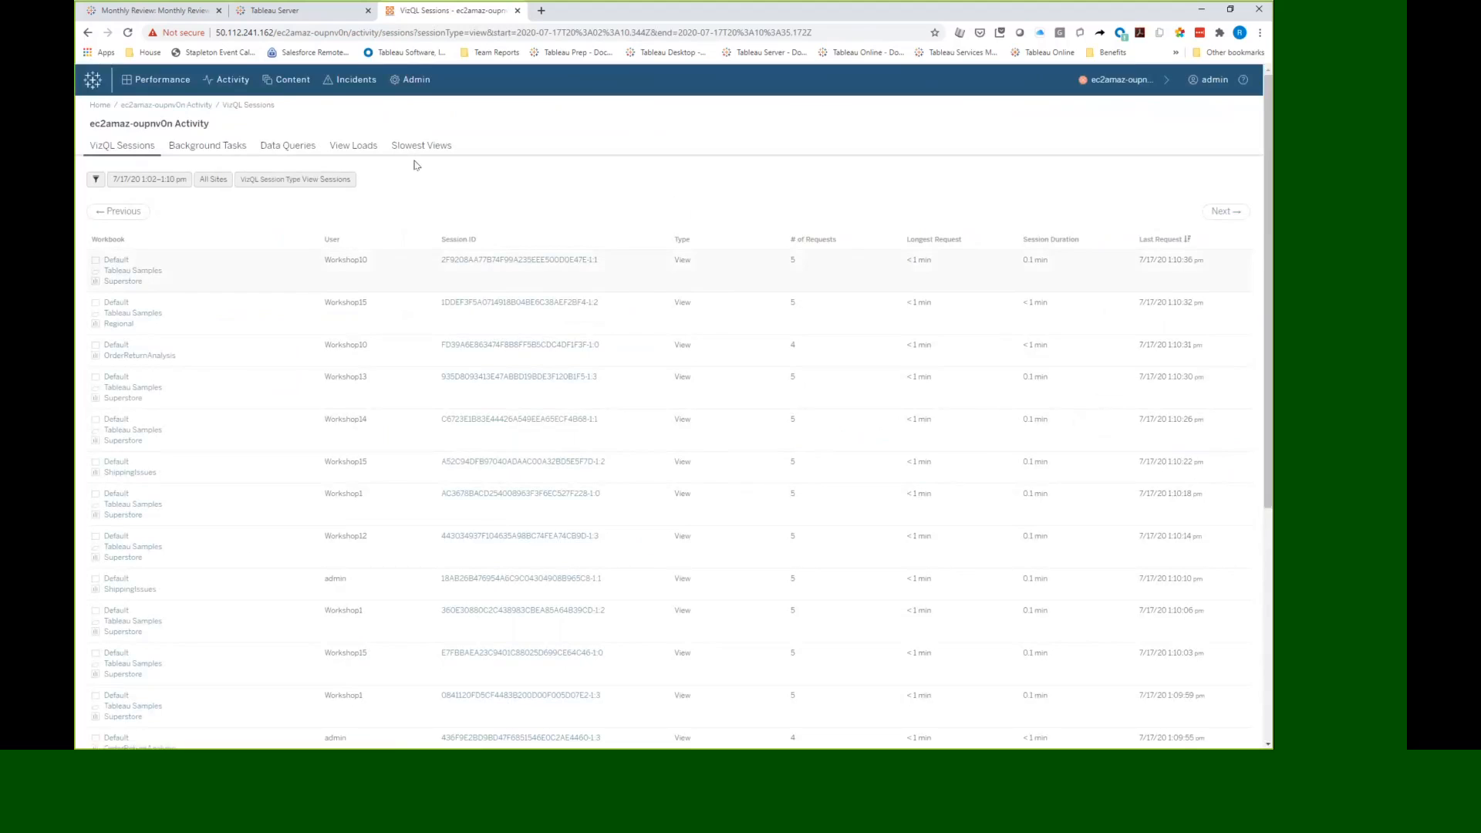
click(224, 87)
click(798, 257)
click(581, 263)
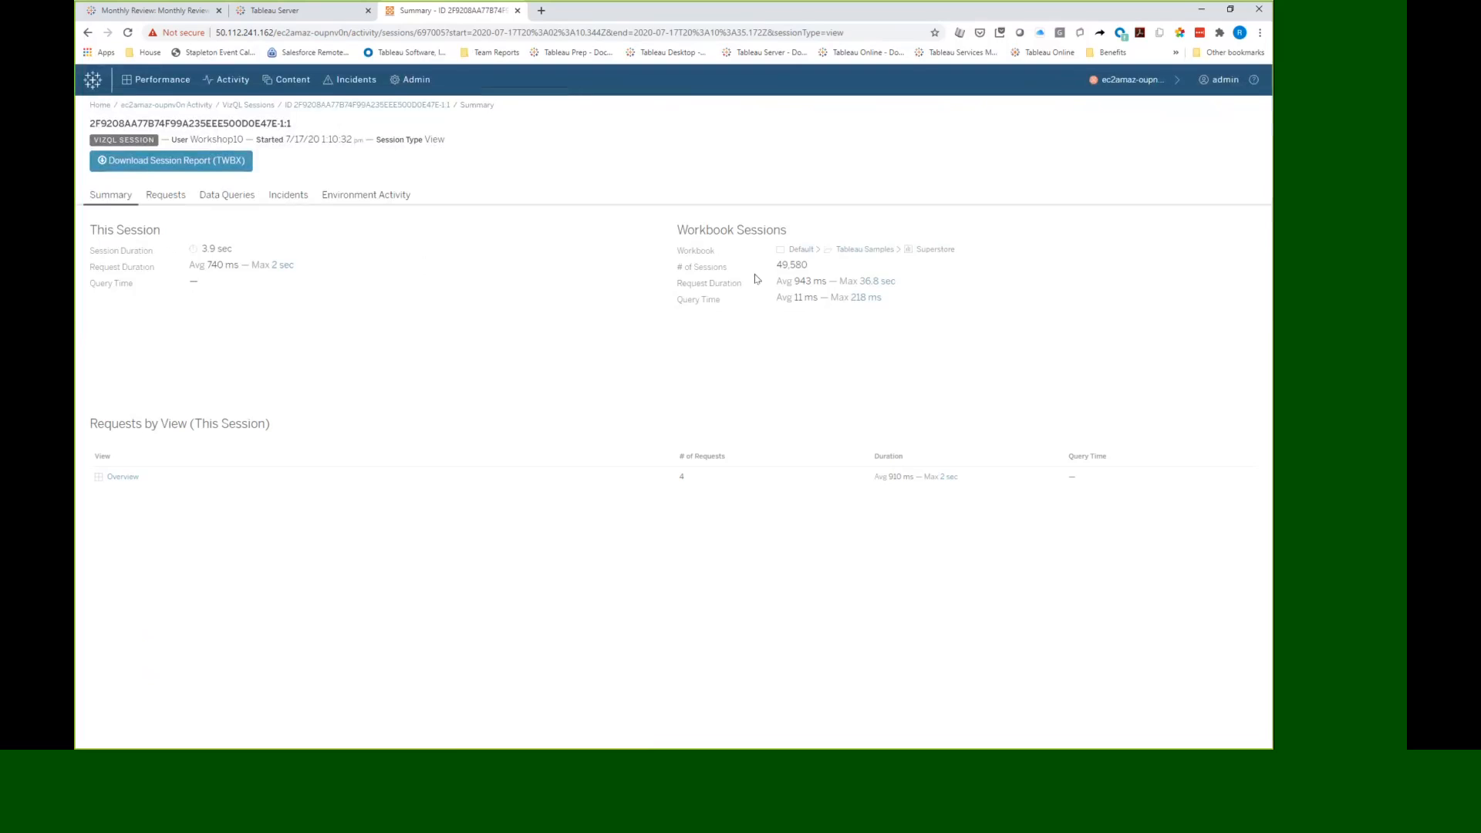
Step: Review the session's requests, data queries, incidents and environment activity
click(157, 204)
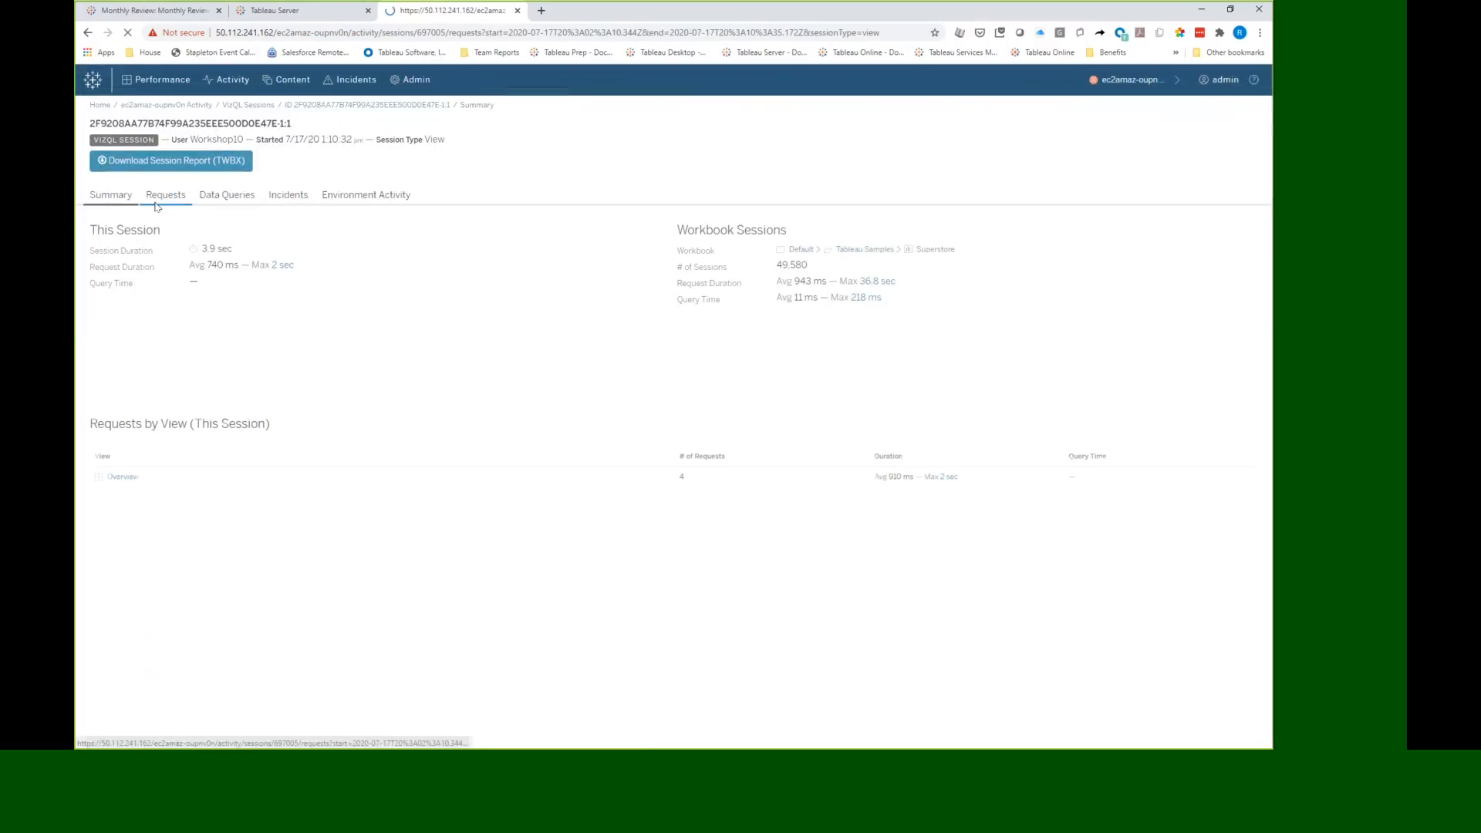
click(208, 199)
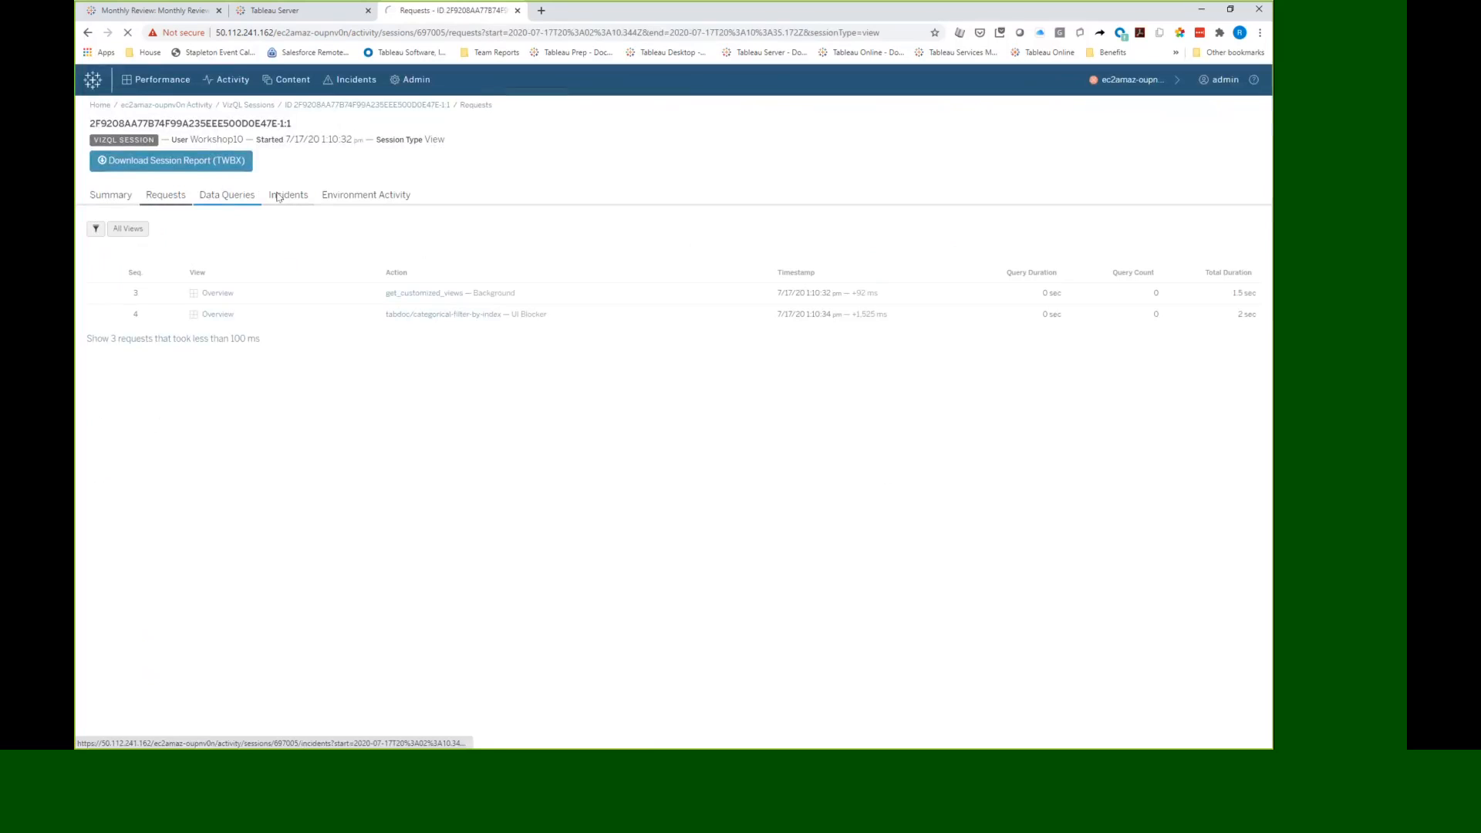
click(279, 197)
click(372, 196)
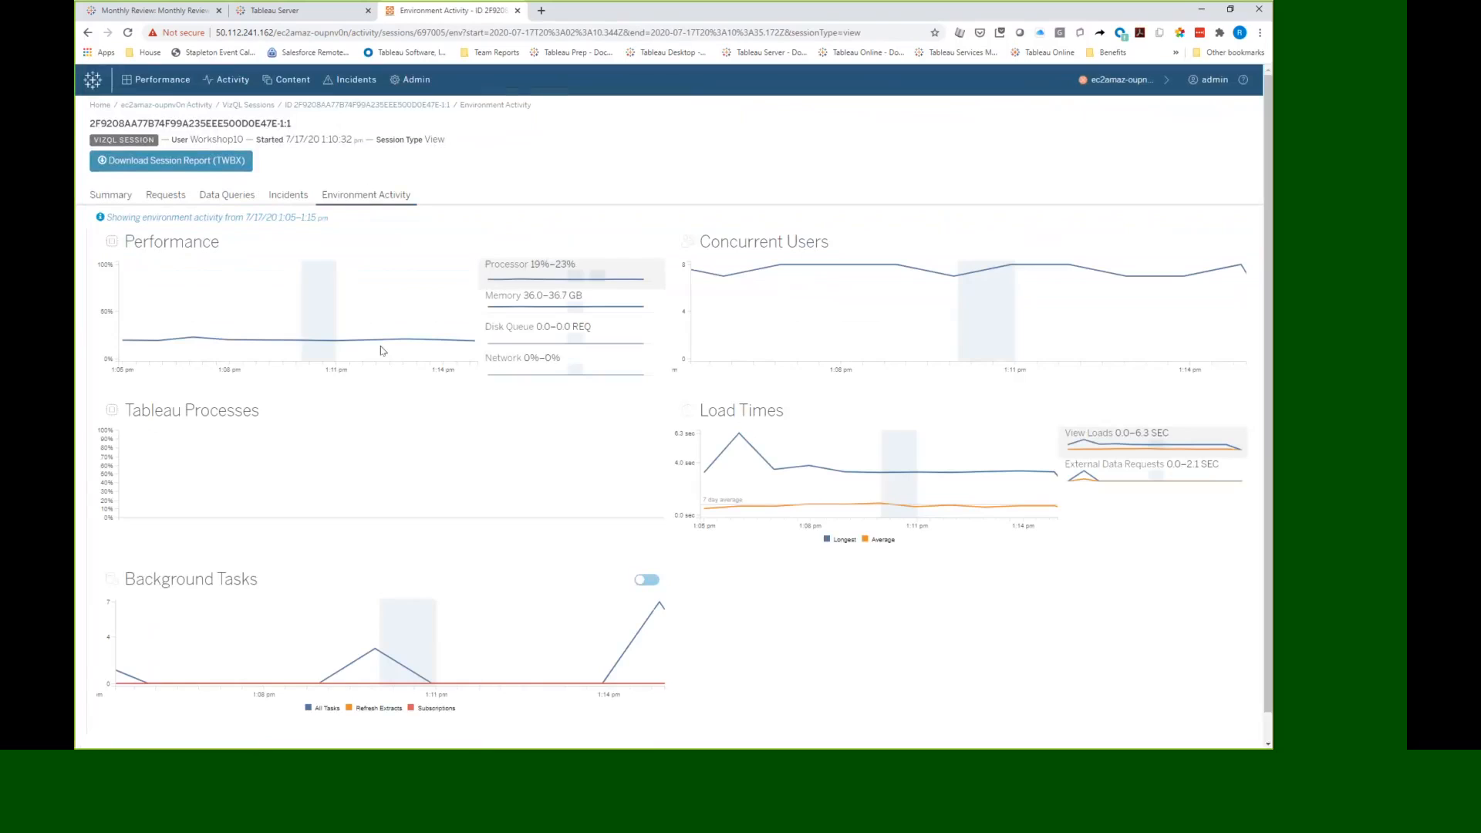
Step: Open the admin configuration for incidents and examine the slow view, slow query and hardware thresholds
click(402, 79)
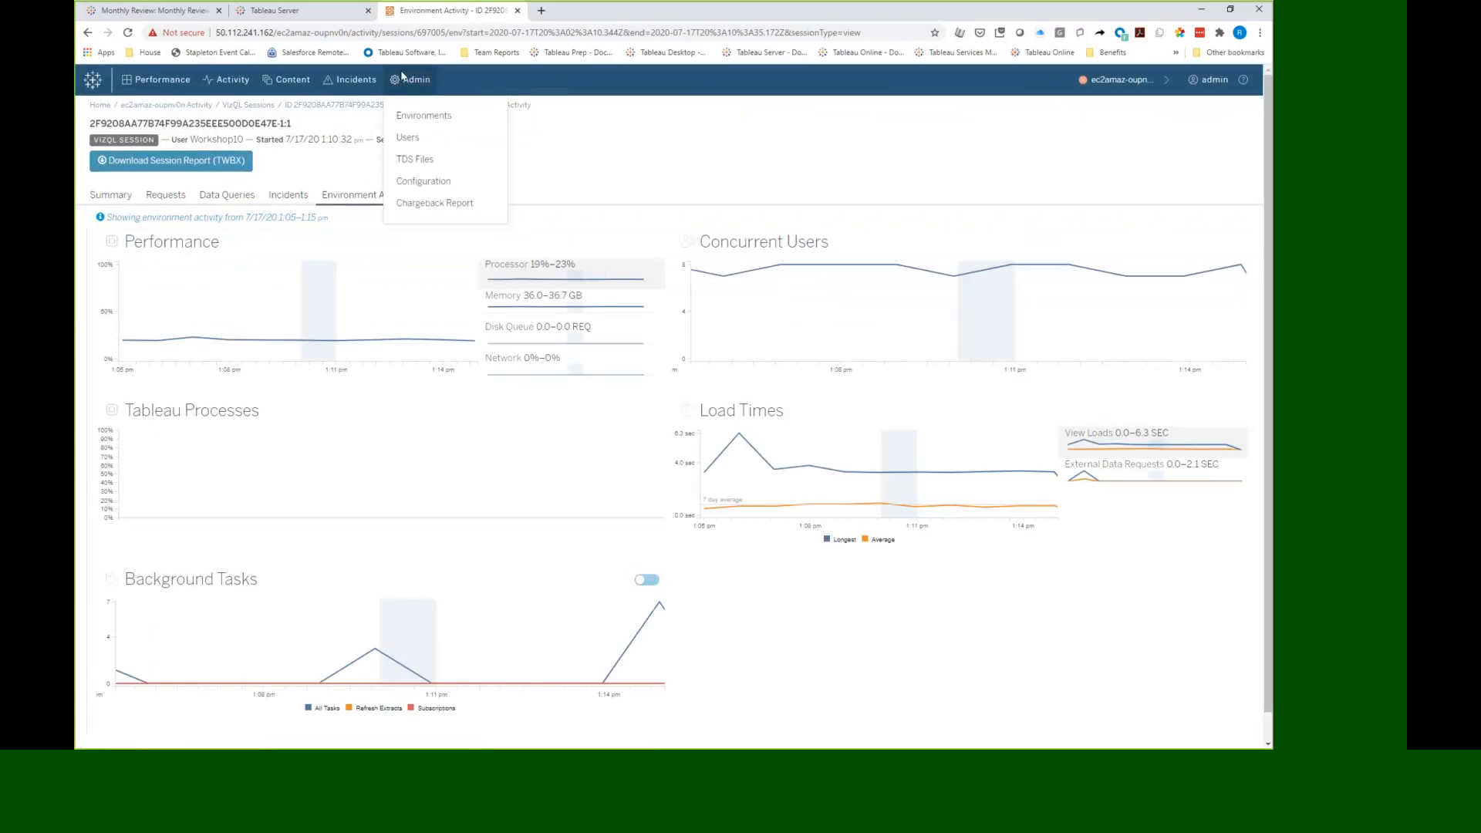
click(424, 181)
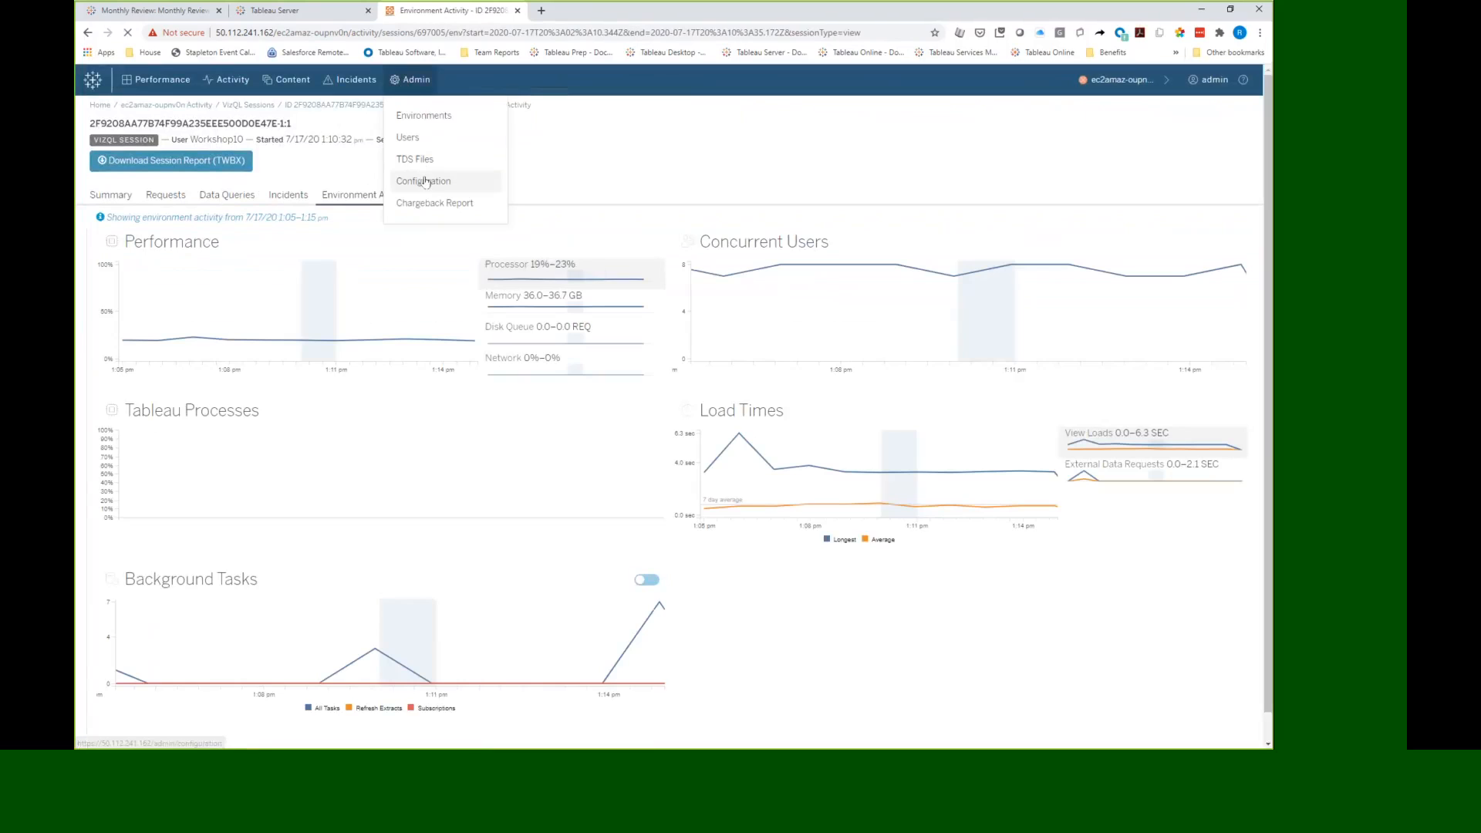
click(229, 148)
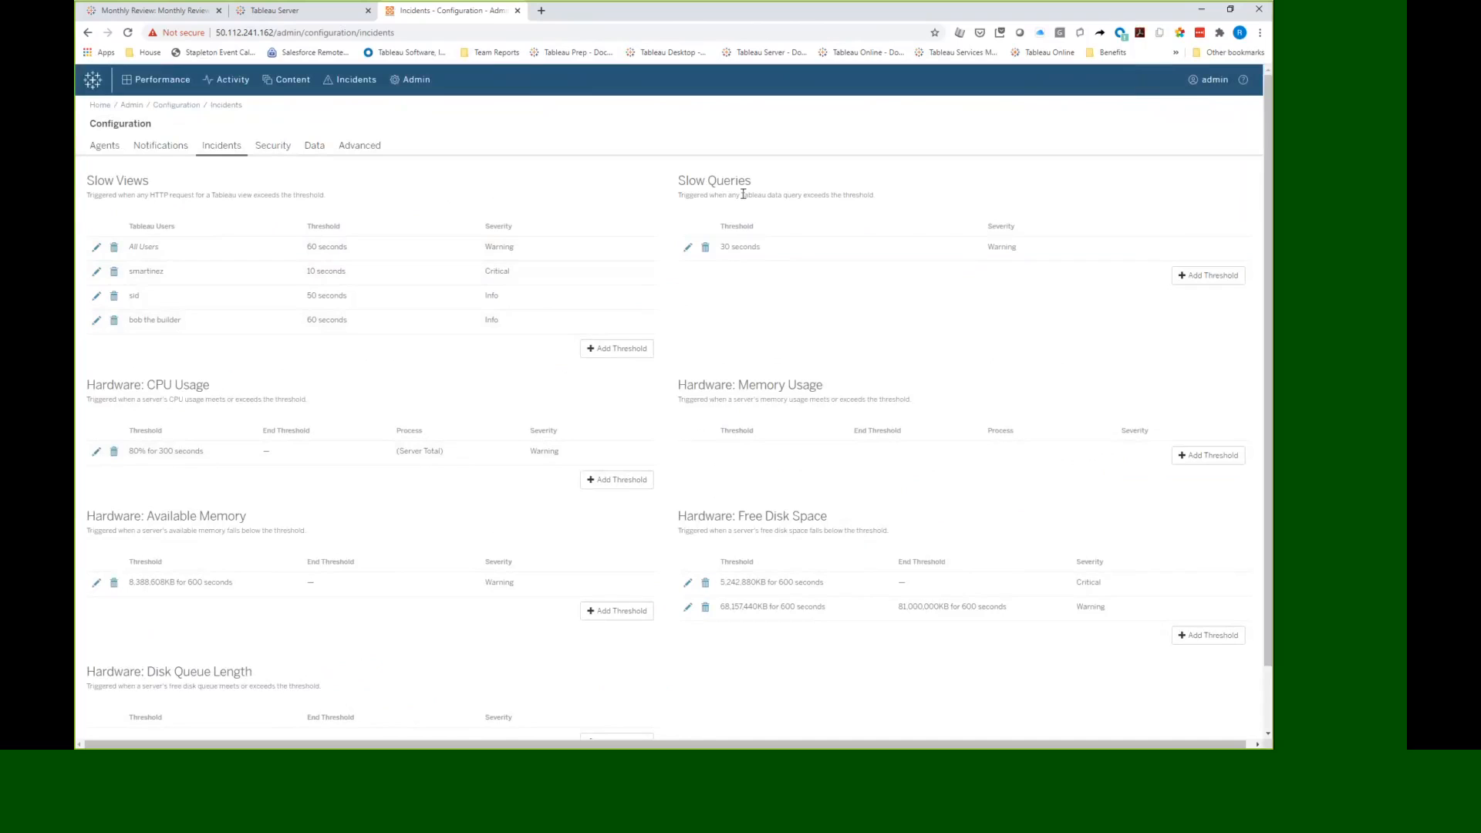
click(772, 387)
click(220, 400)
scroll(212, 496, down, 1)
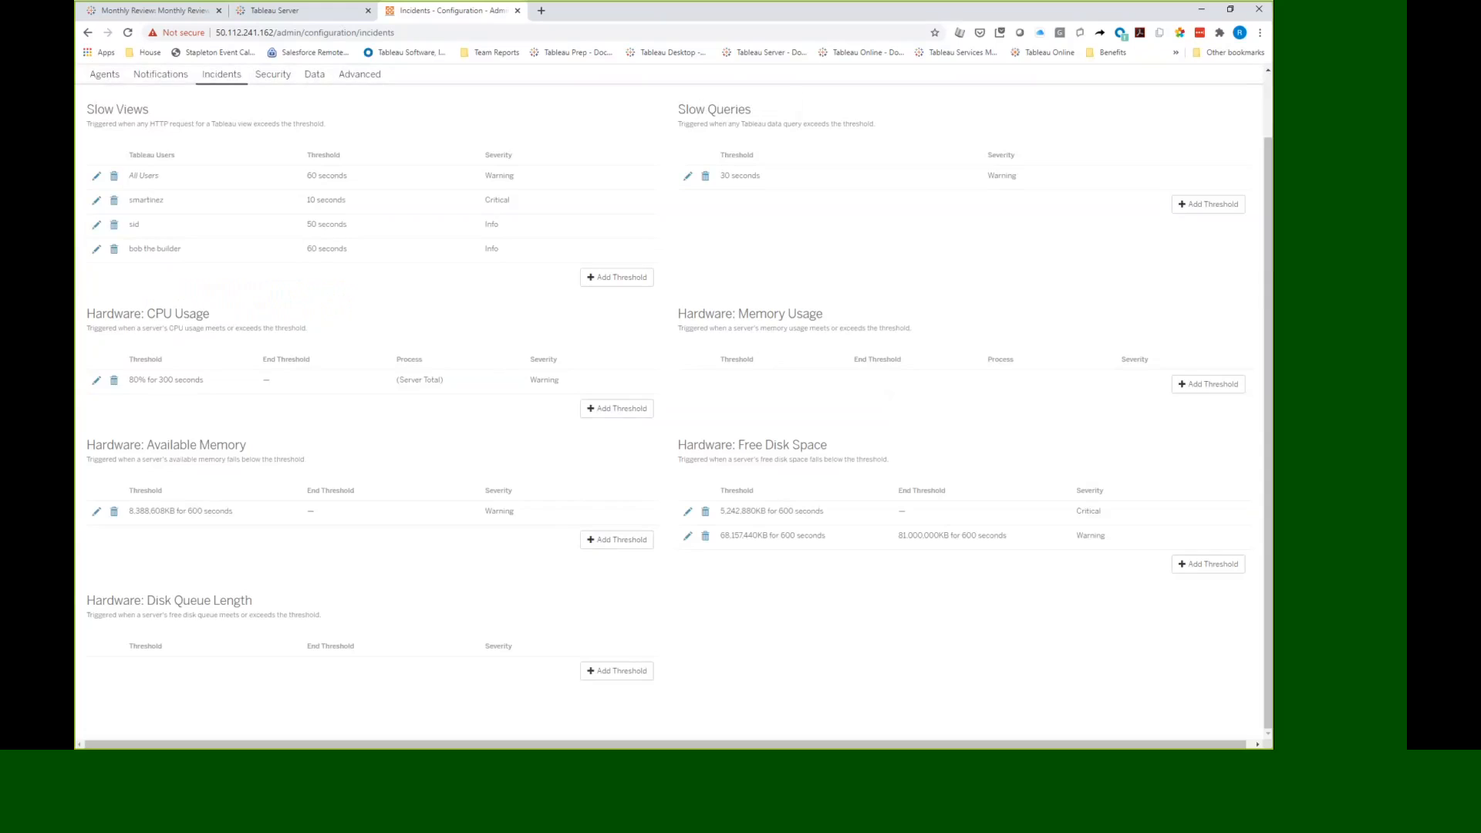
Step: Switch to the Monthly Review workbook on the Superstore DEV site and reopen its Monthly Review Dashboard
click(198, 9)
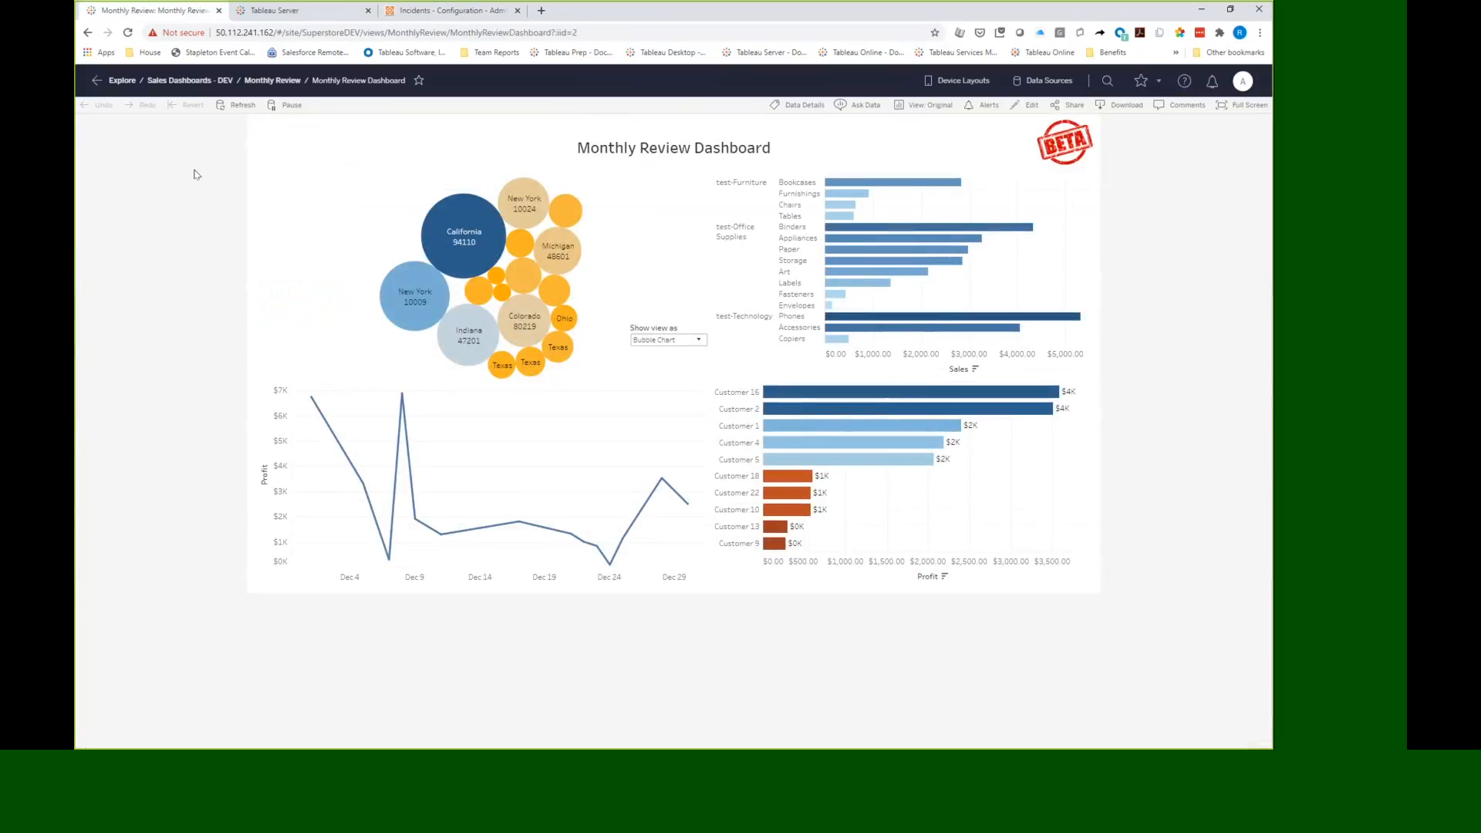
click(245, 81)
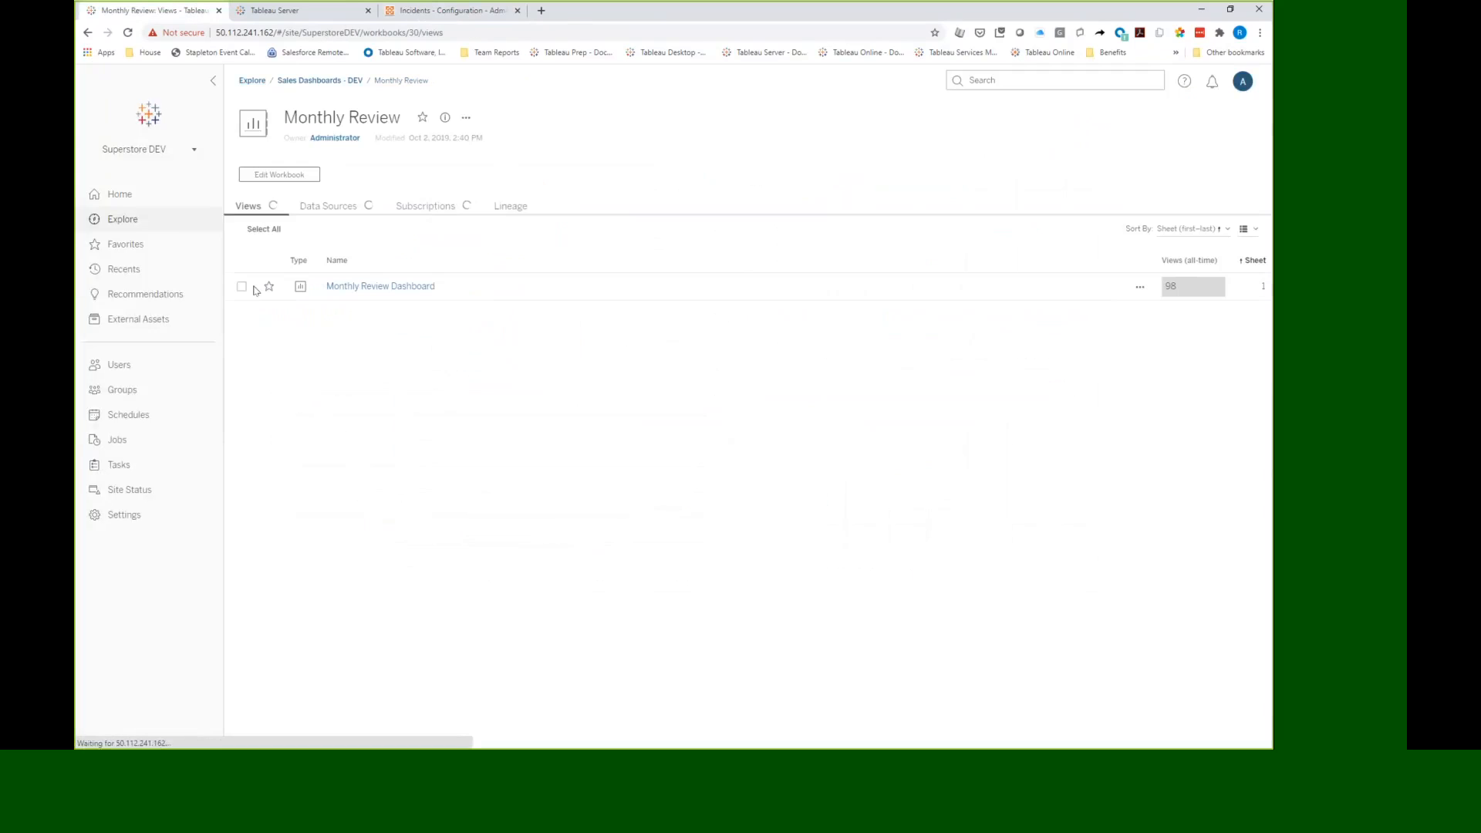
click(373, 287)
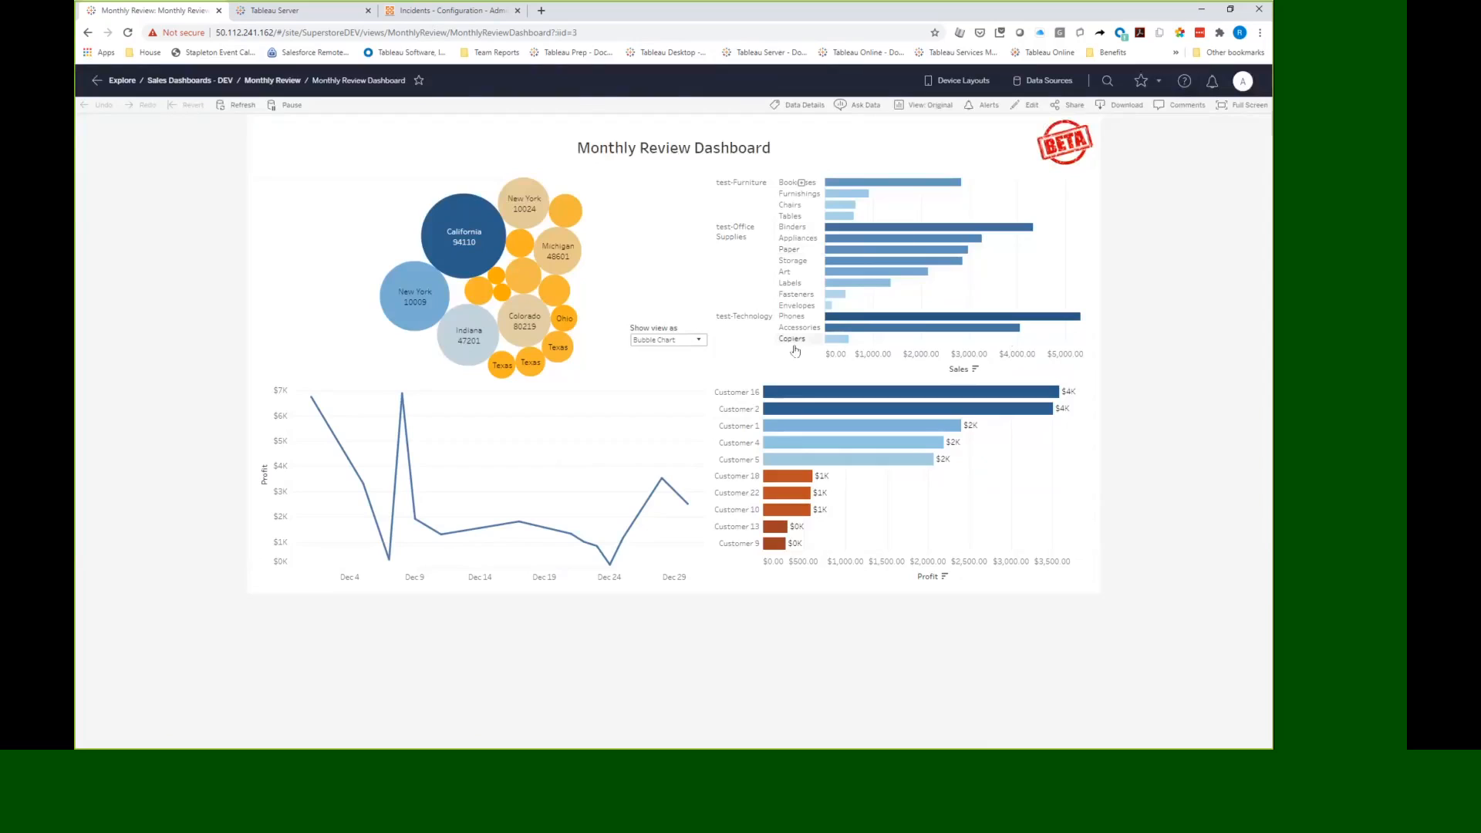
Step: Change the Monthly Review Dashboard's Show view as parameter to Map
click(755, 305)
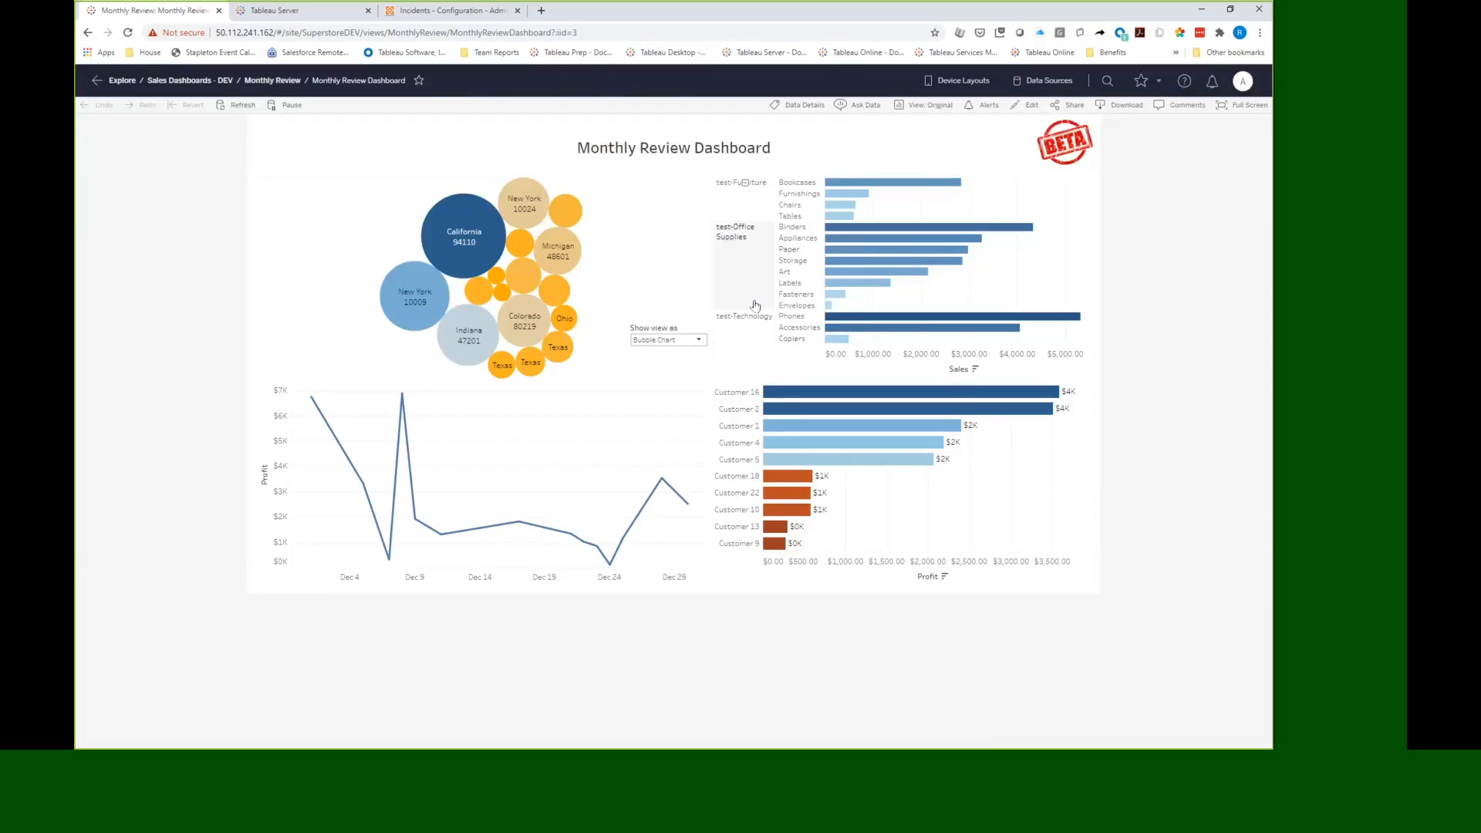
click(679, 341)
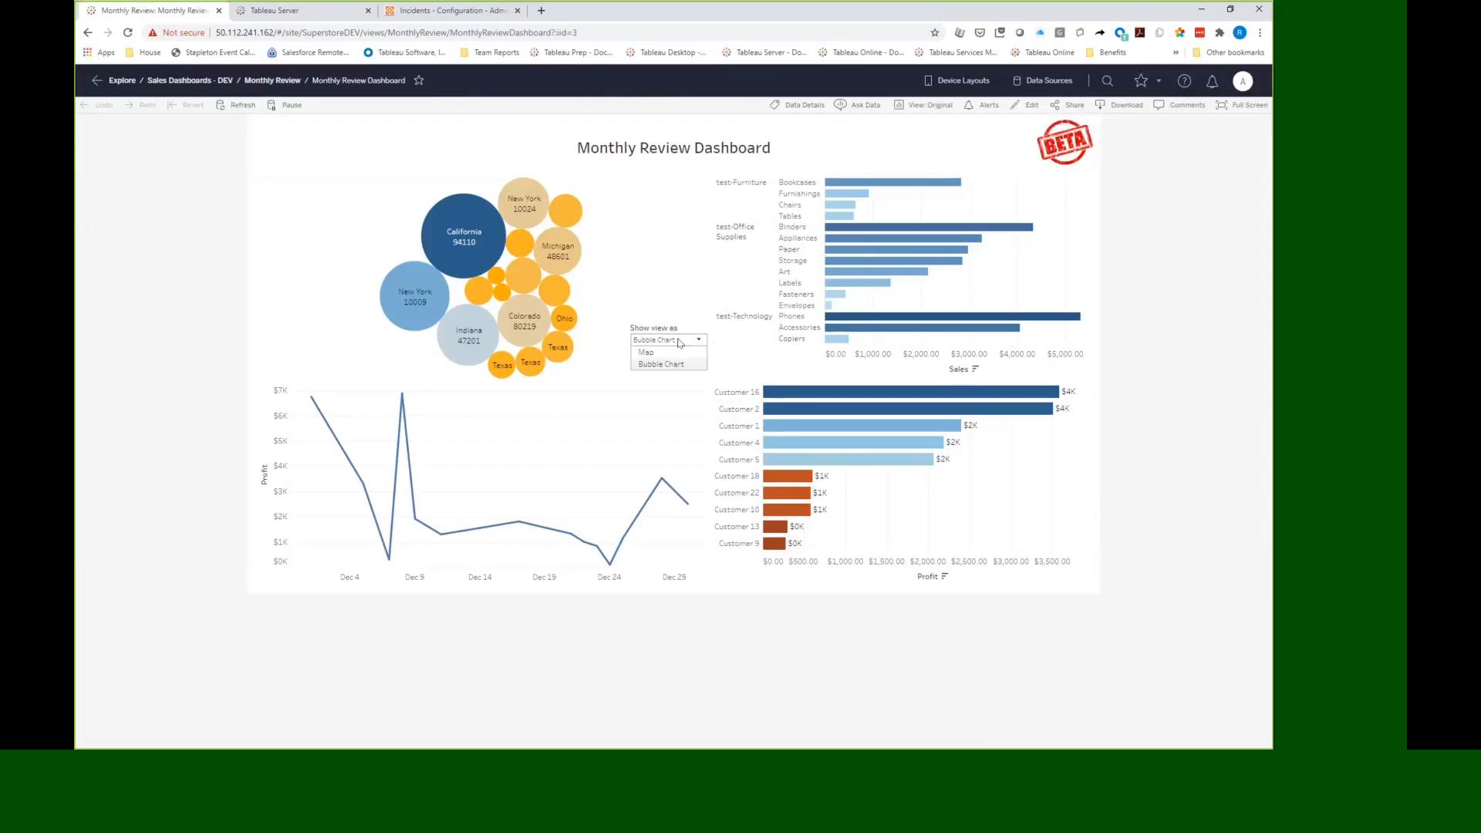
click(671, 351)
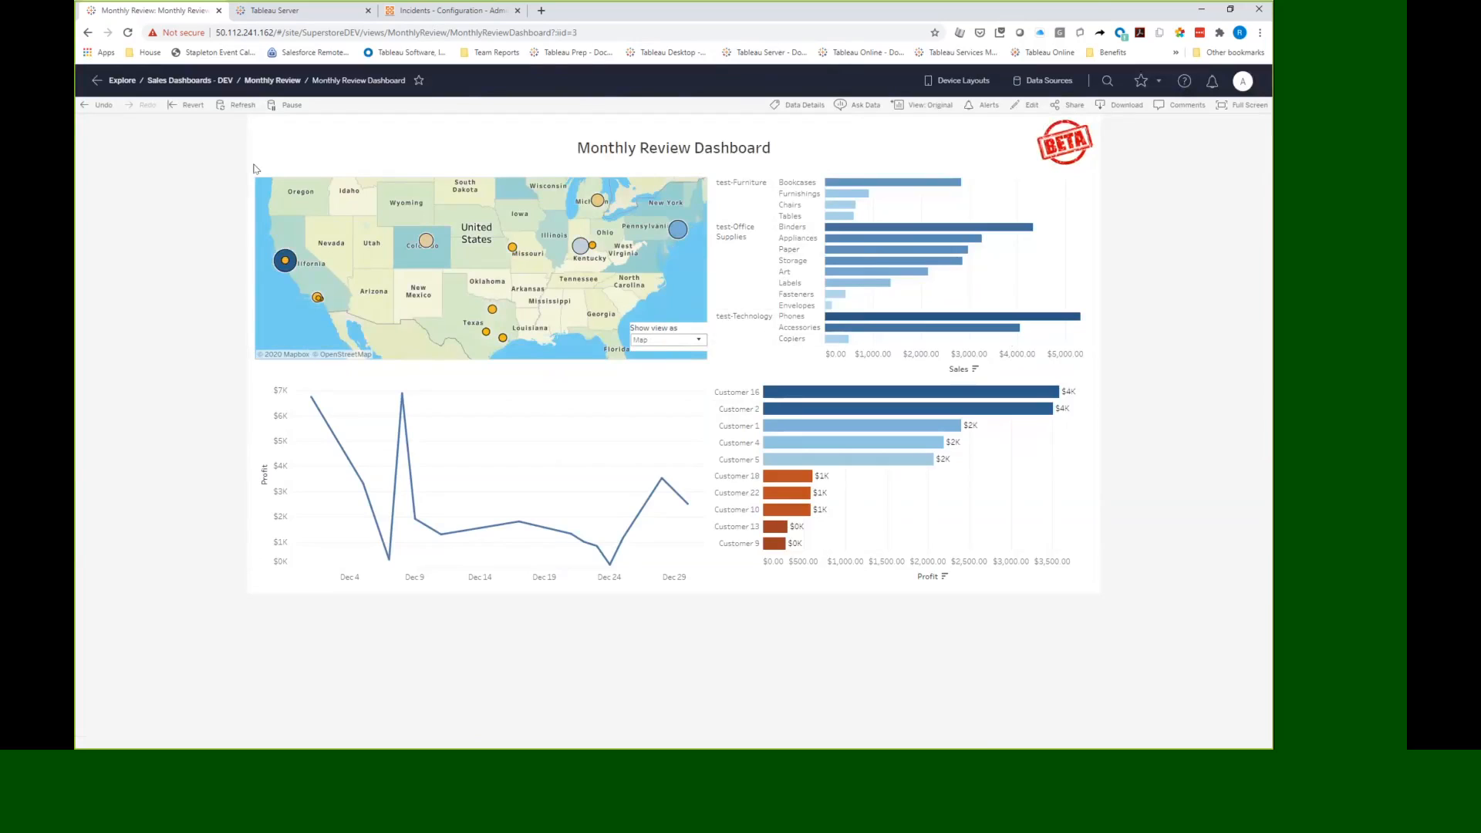
Step: Switch to the other Tableau Server session, refresh its project list and open the Sales Dashboards - DEV project
click(269, 11)
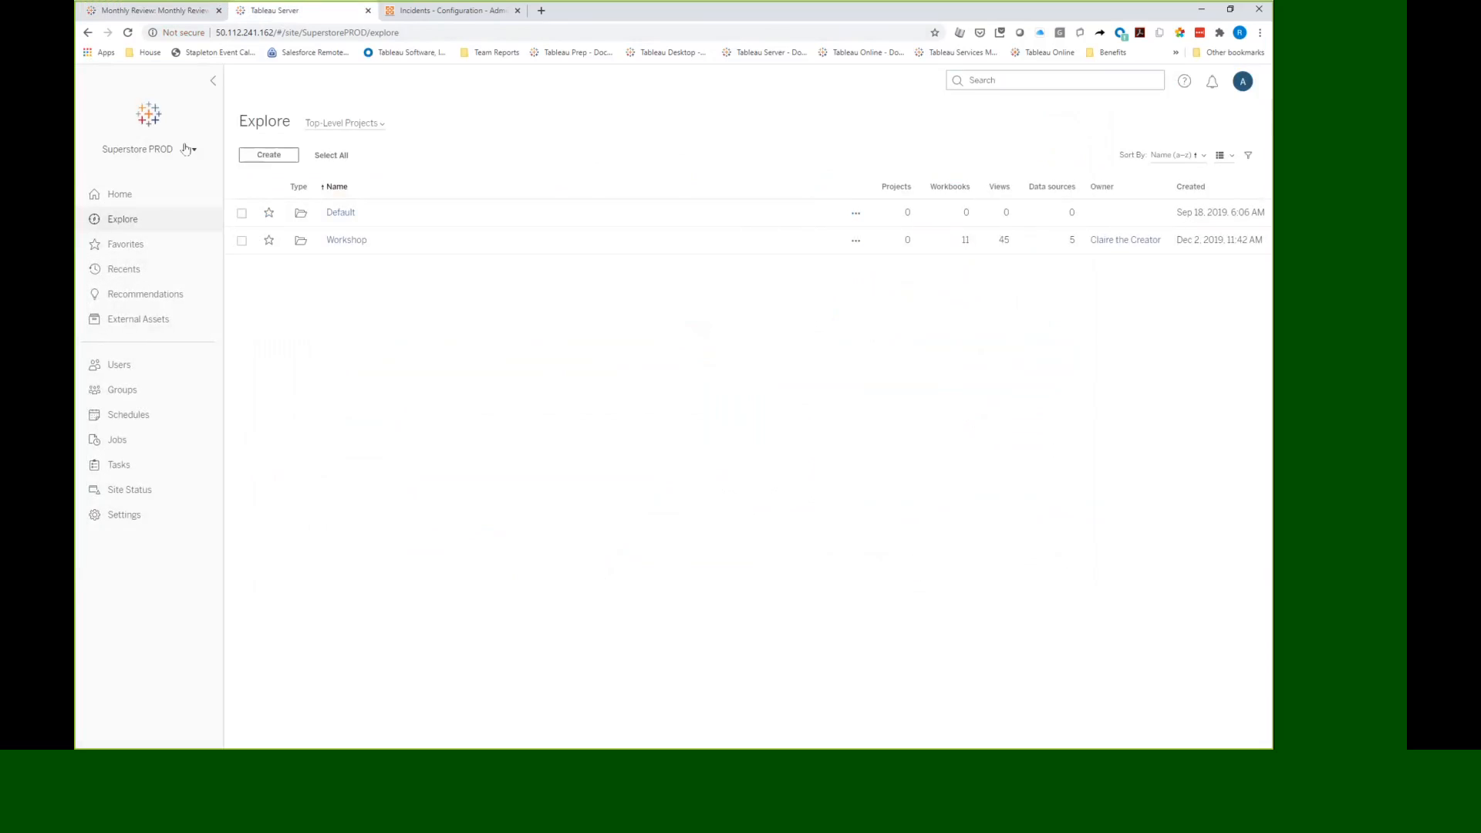
click(123, 197)
click(121, 219)
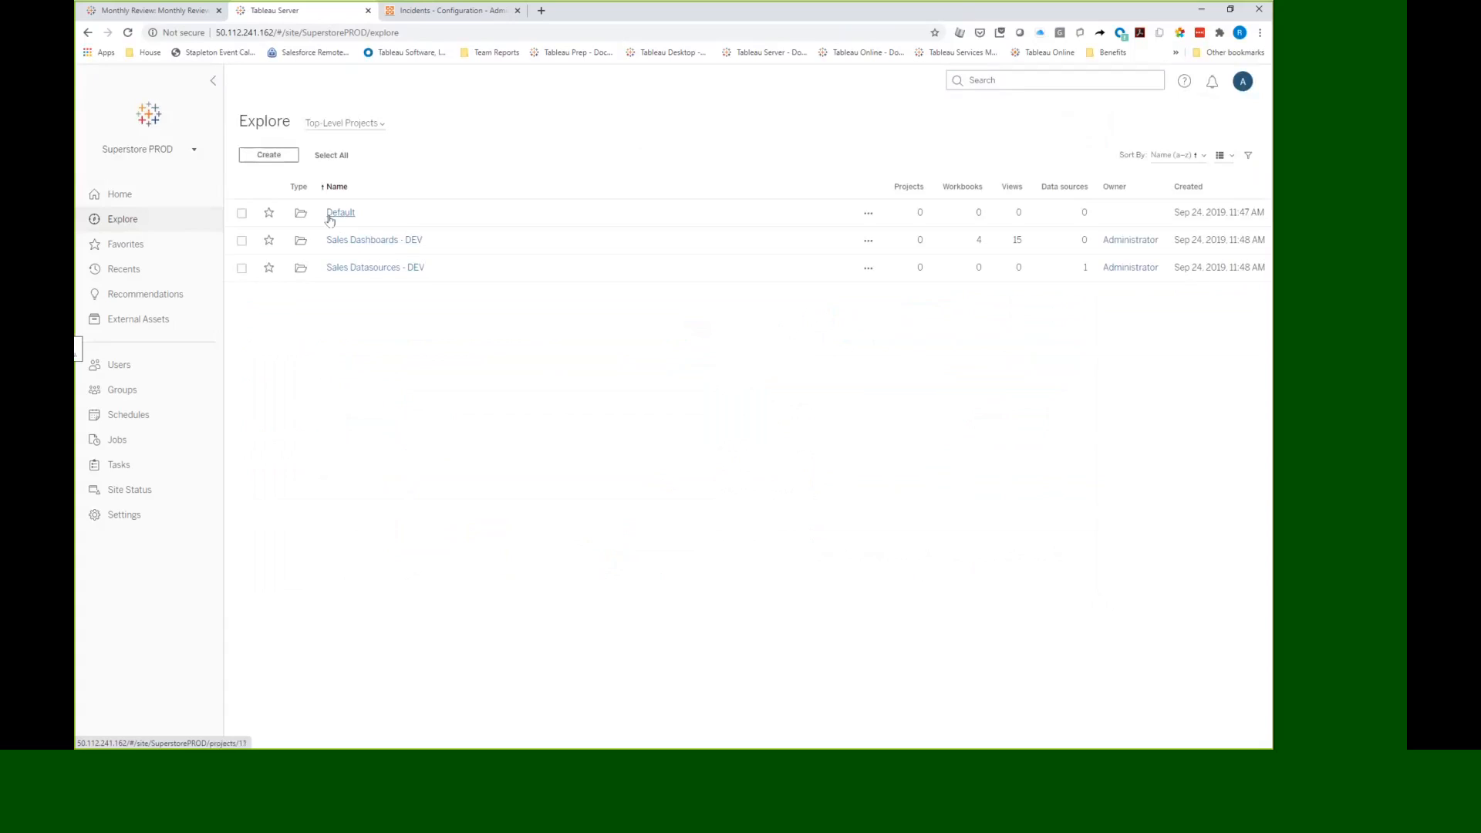
click(396, 262)
click(357, 241)
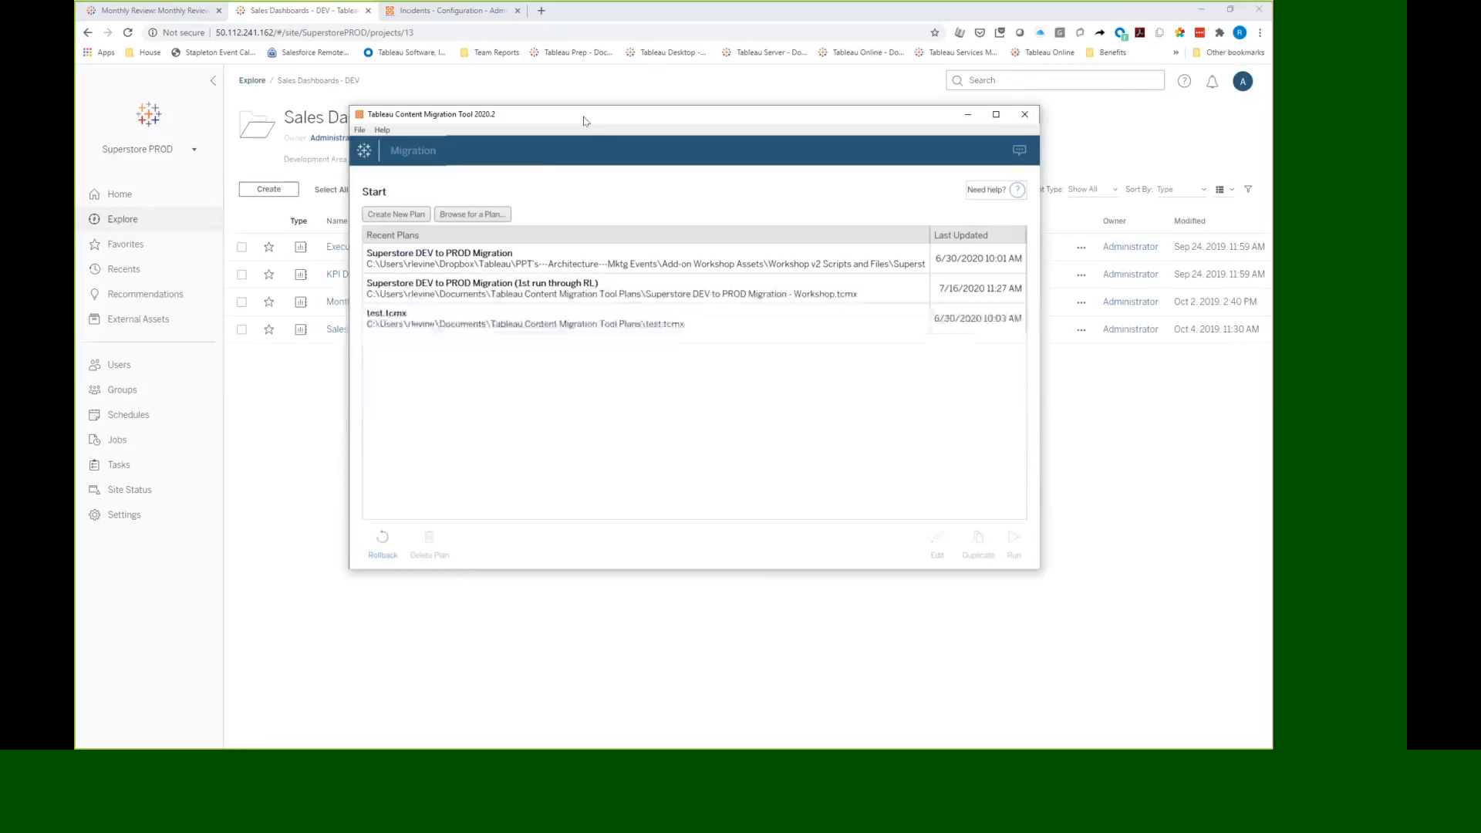
Step: Open the plan Superstore DEV to PROD Migration - Workshop.tcmx in Tableau Content Migration Tool and reposition its window
click(472, 215)
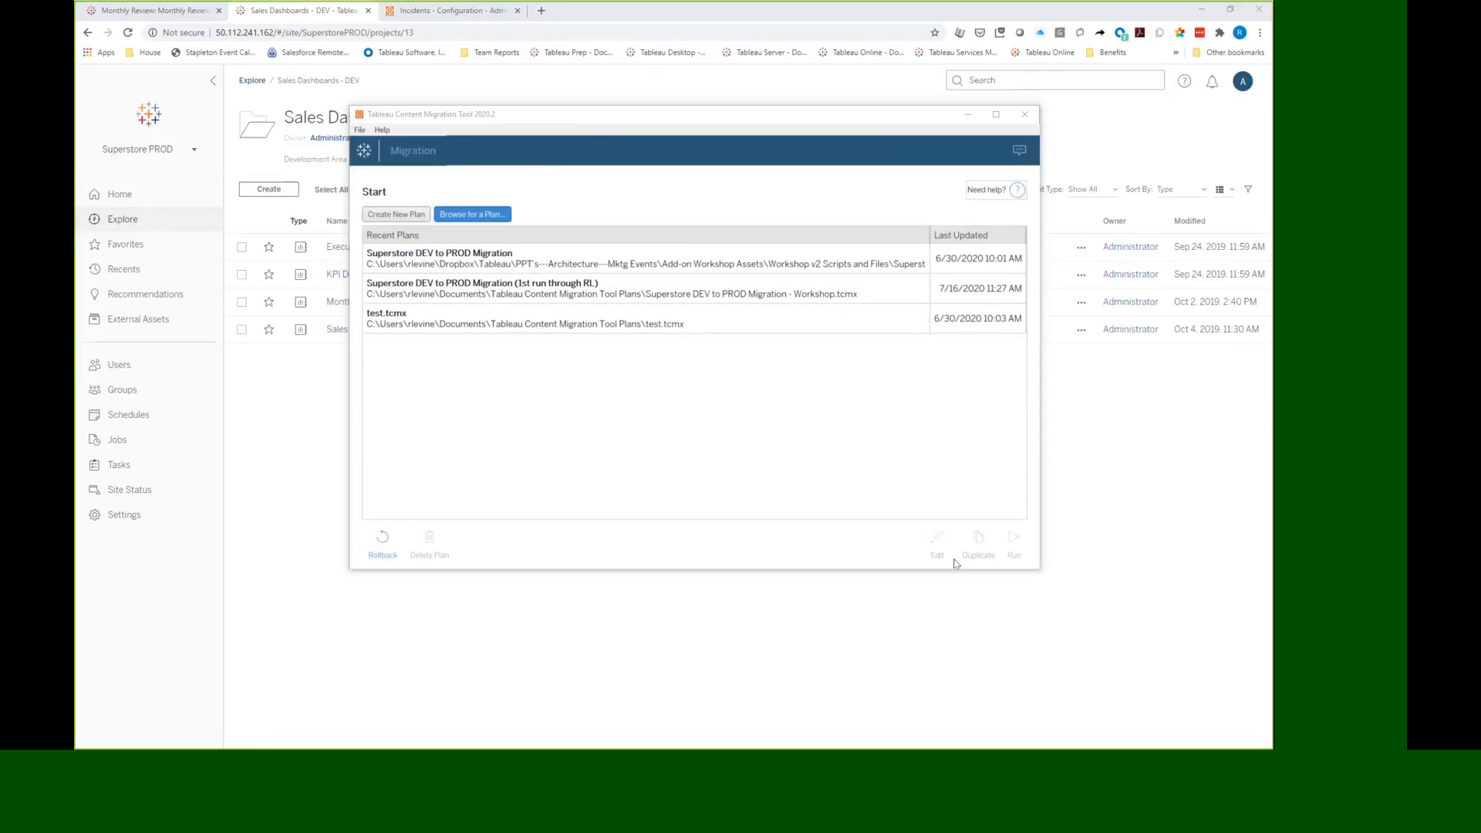
click(645, 213)
double_click(645, 213)
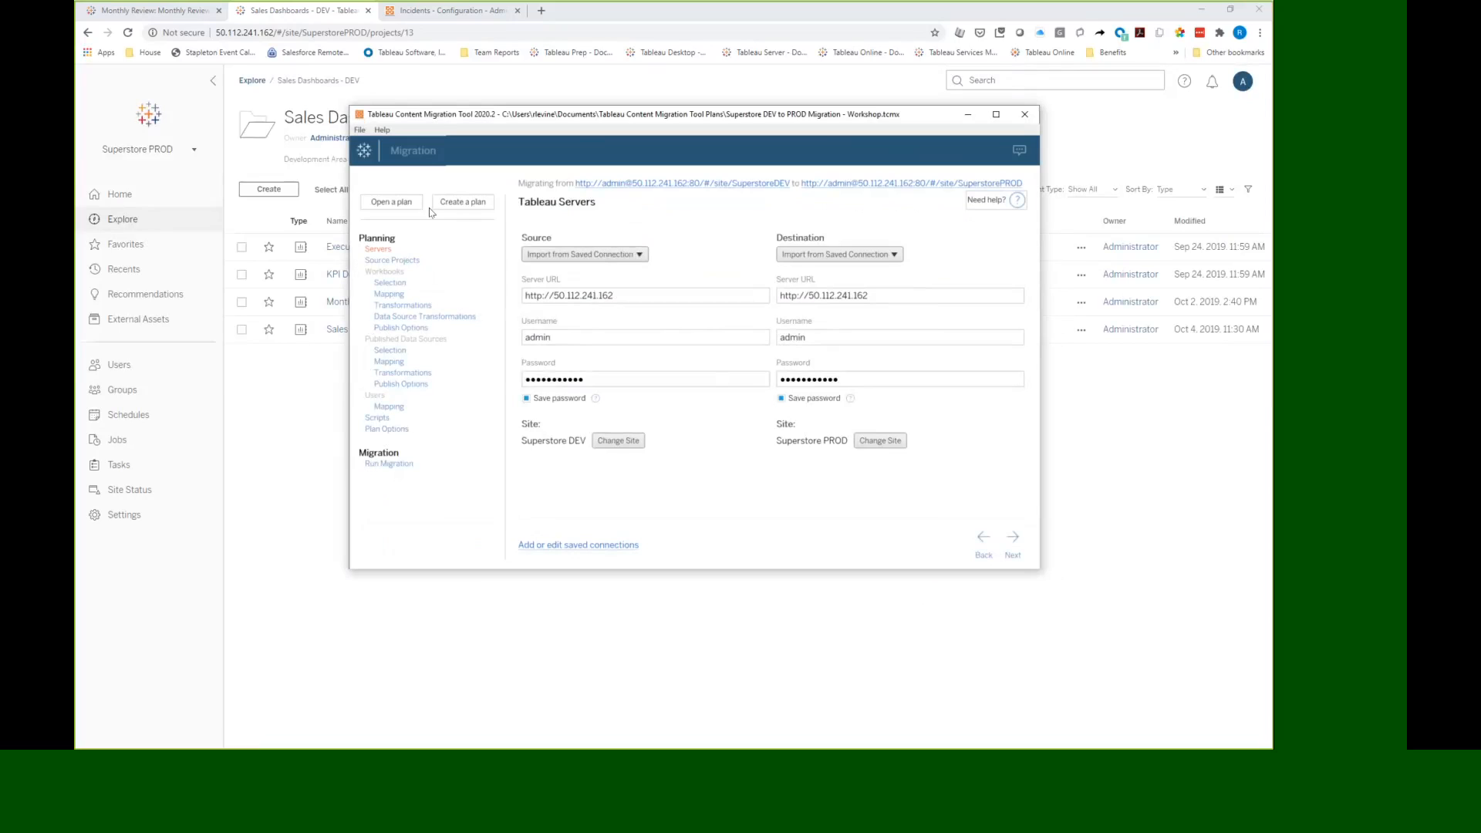
drag(432, 122, 360, 126)
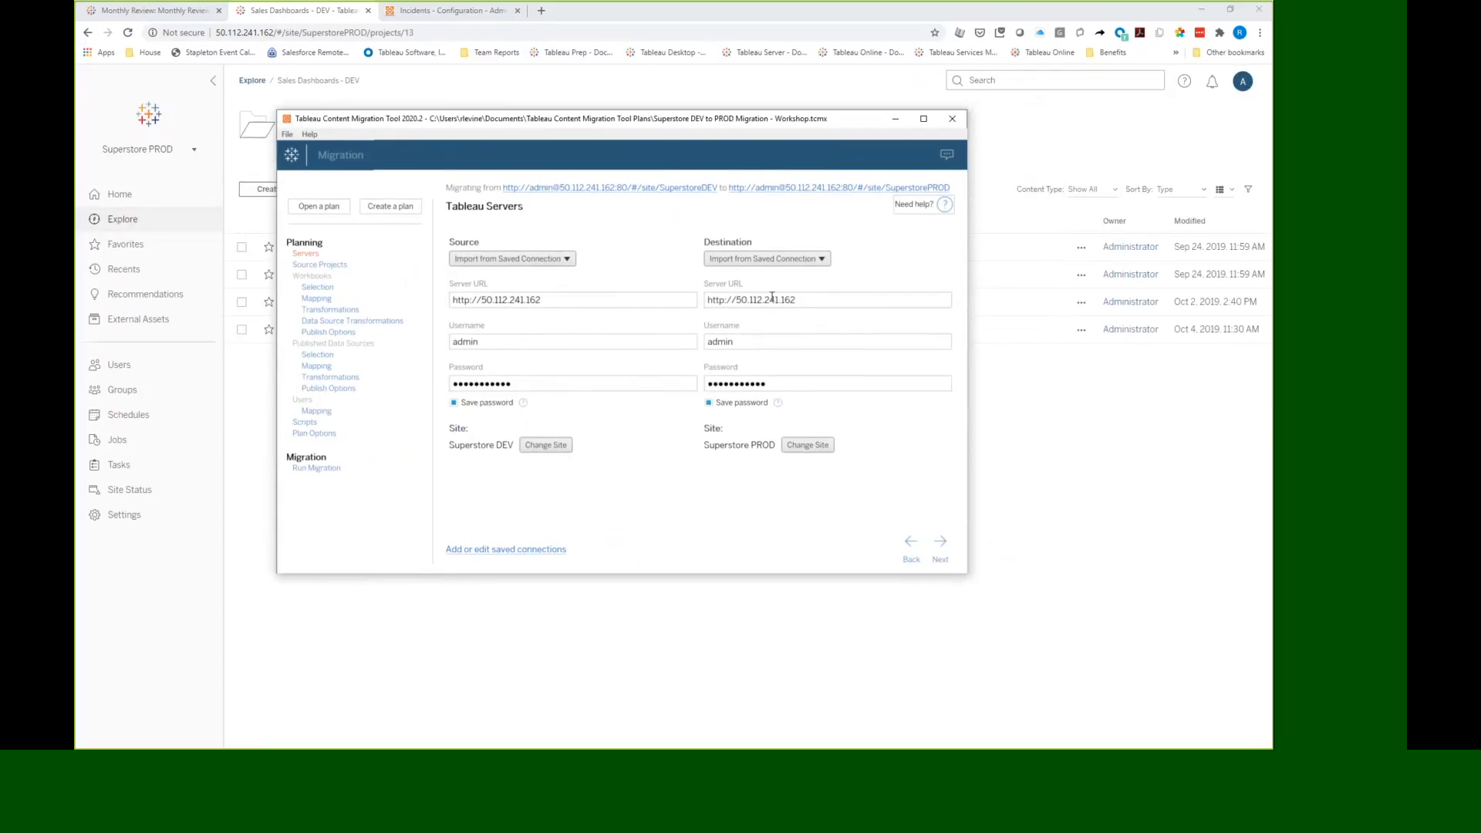
Step: Advance through the plan's servers, source projects, workbook selection and workbook mapping to reach the workbook transformations, keeping the existing settings
key(ctrl)
click(940, 544)
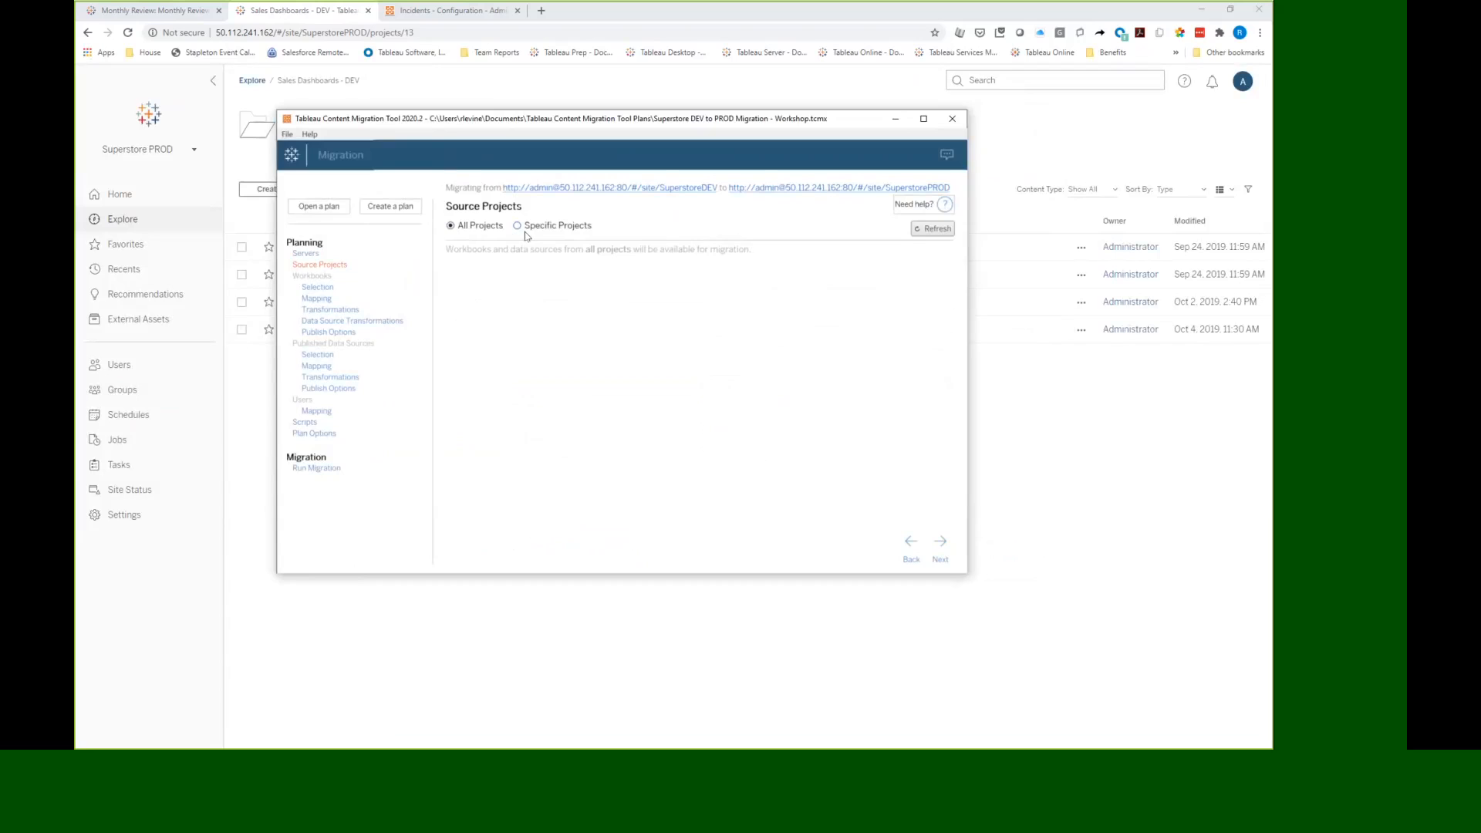
click(939, 543)
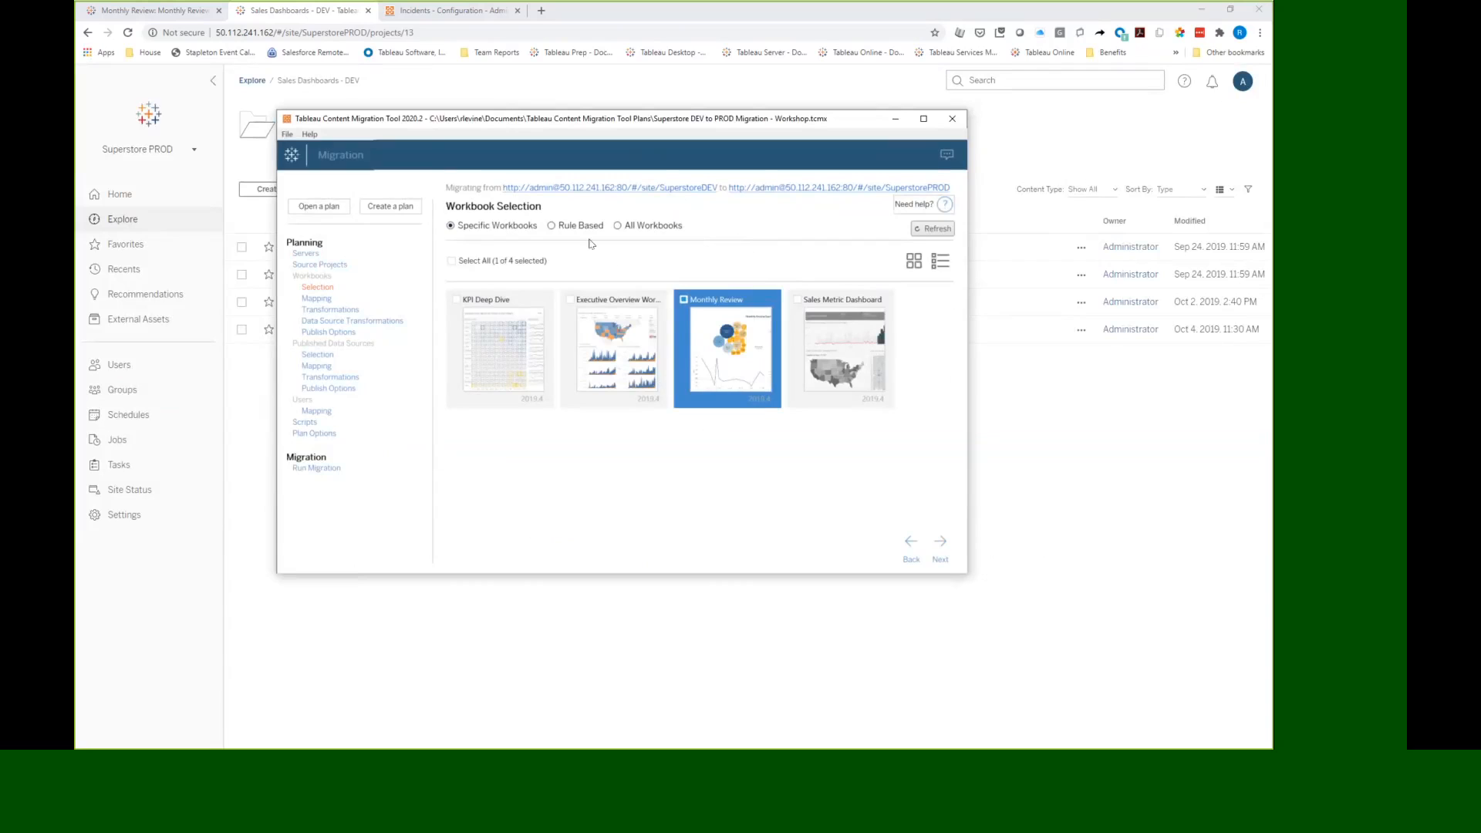
click(941, 548)
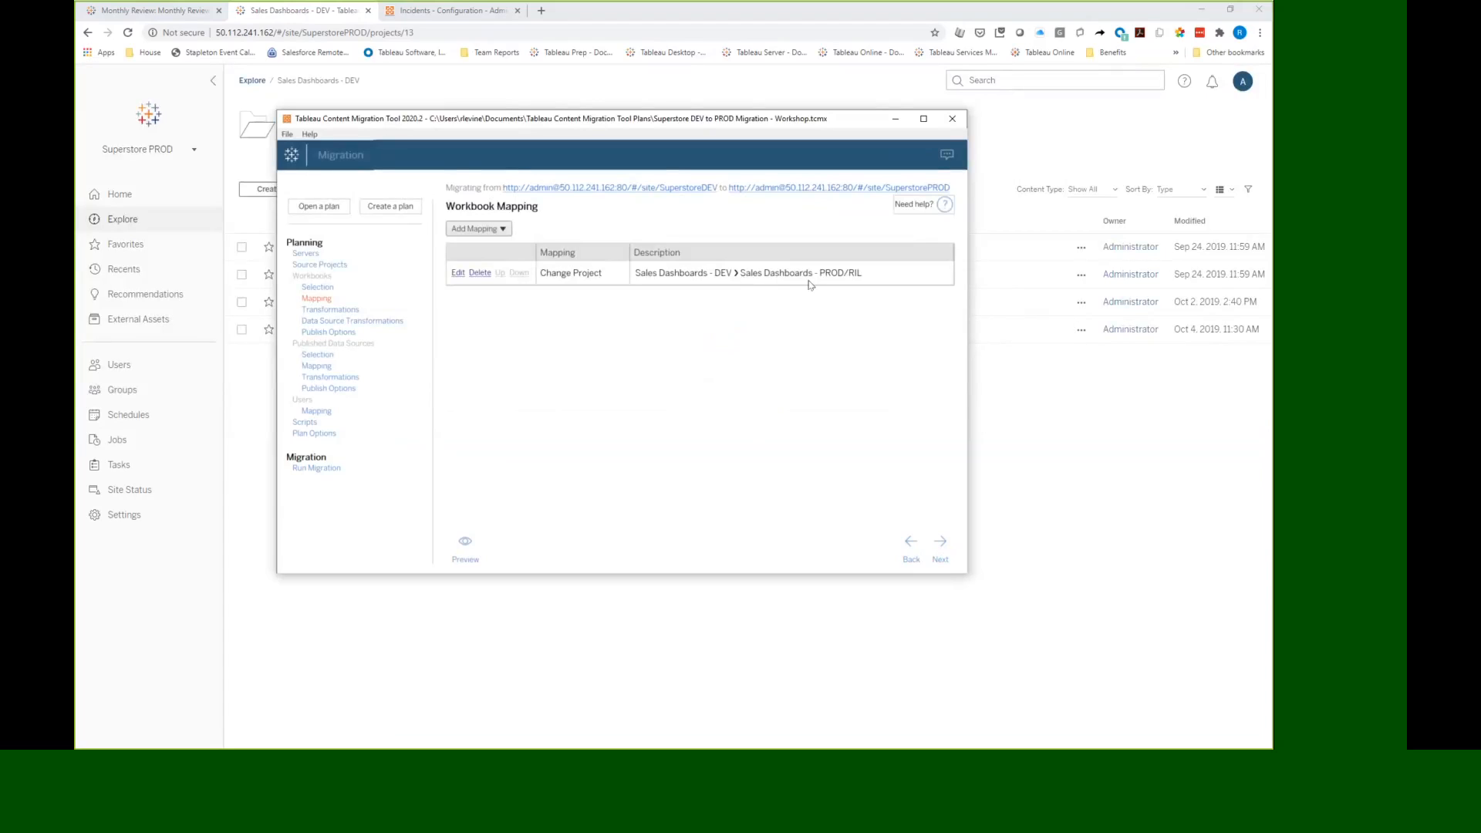
click(851, 281)
click(937, 544)
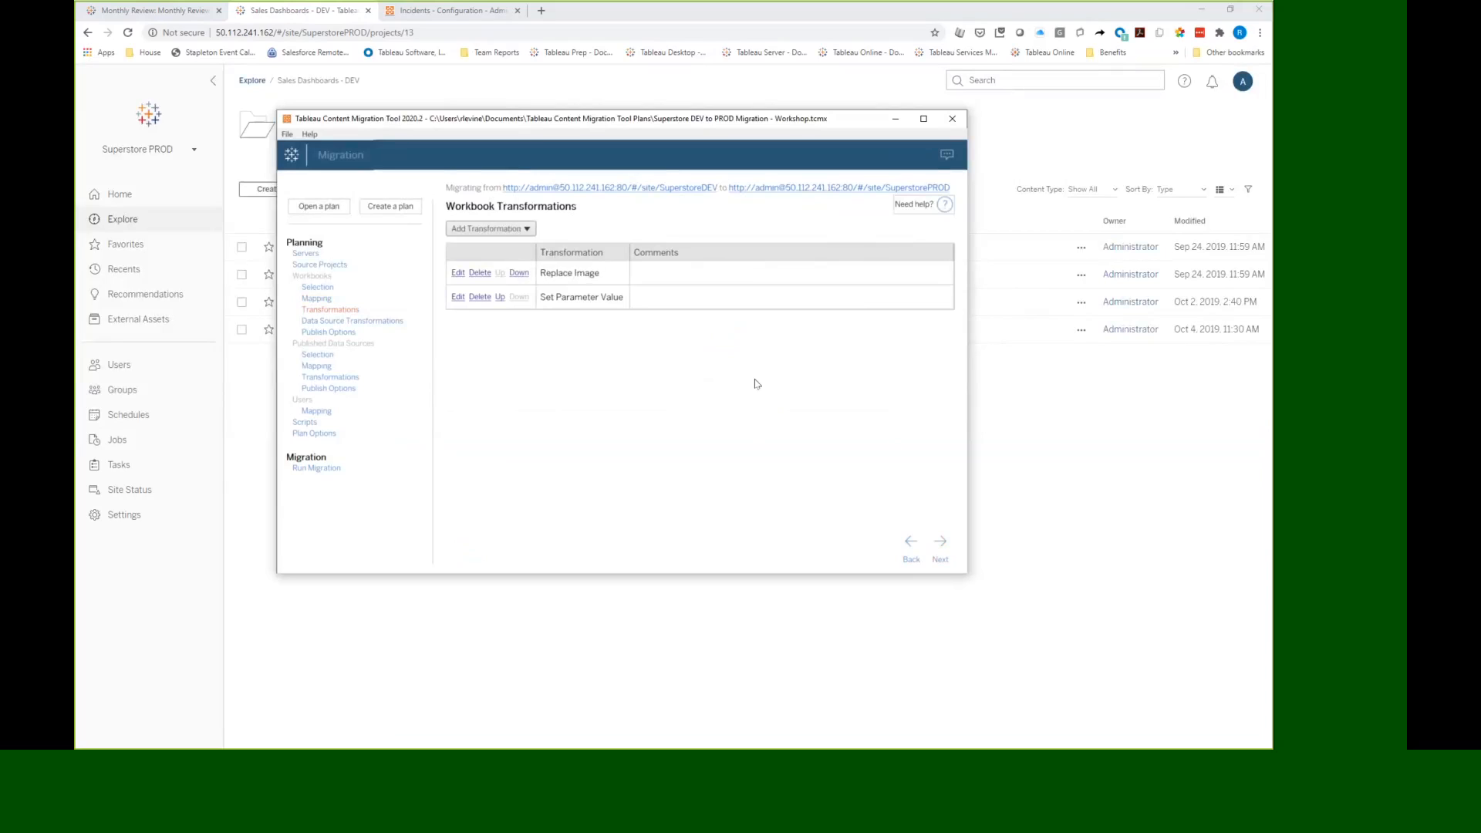
Step: Open the Replace Image transformation, check the BETA stamp on the Monthly Review Dashboard, and view the transformation's image replacement settings
click(456, 274)
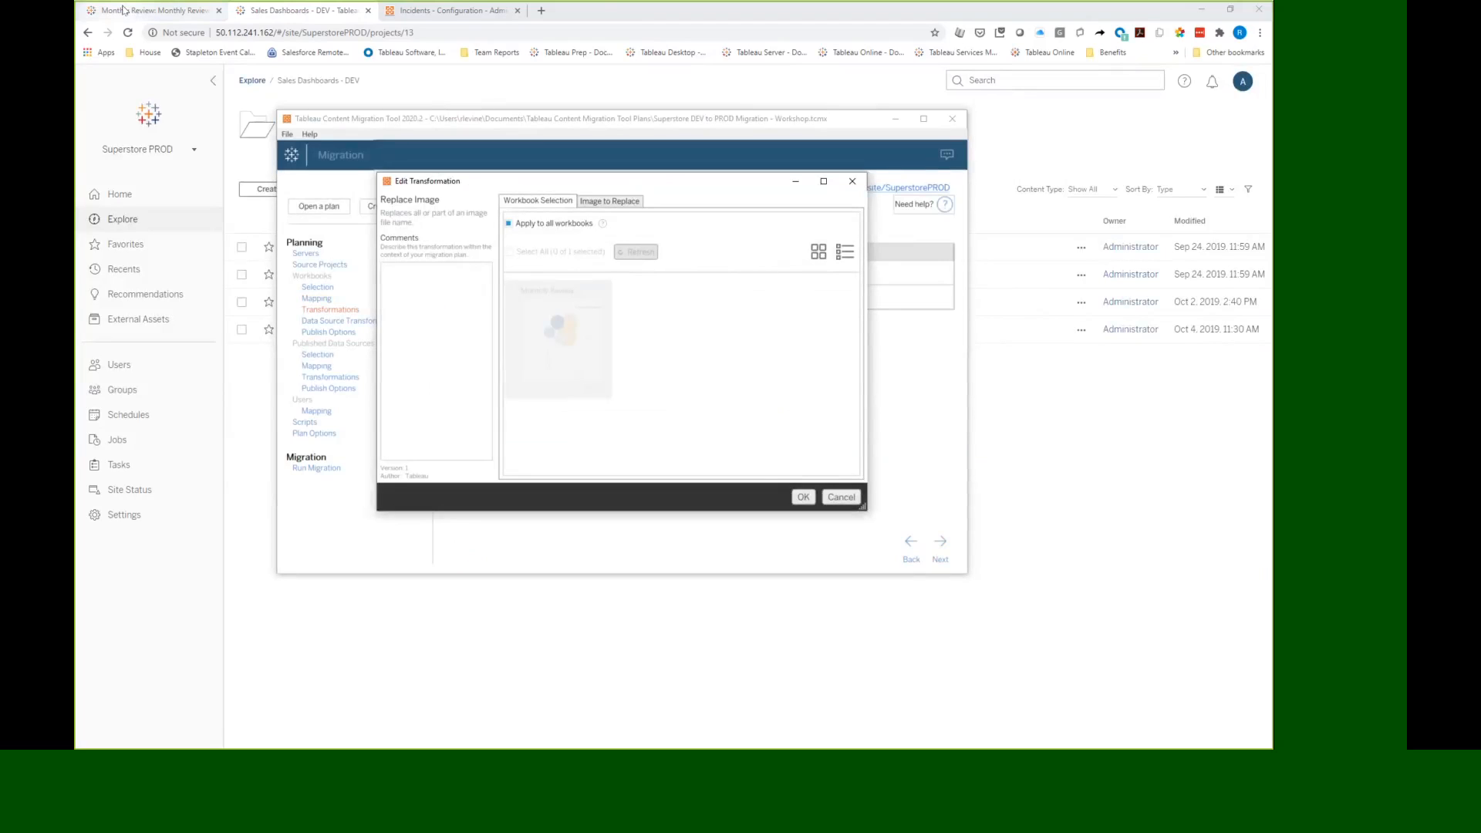
click(154, 11)
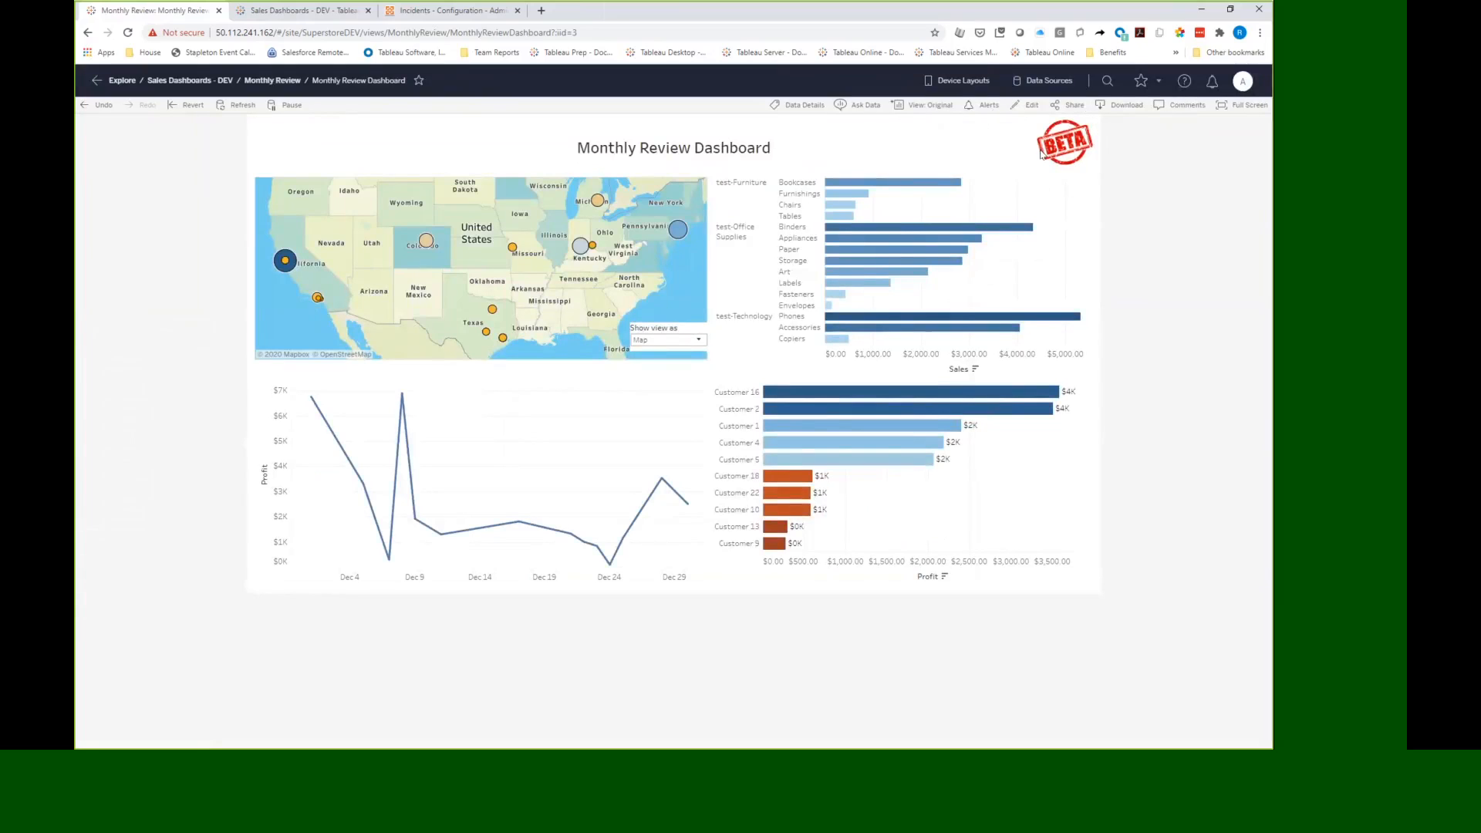
key(alt+Tab)
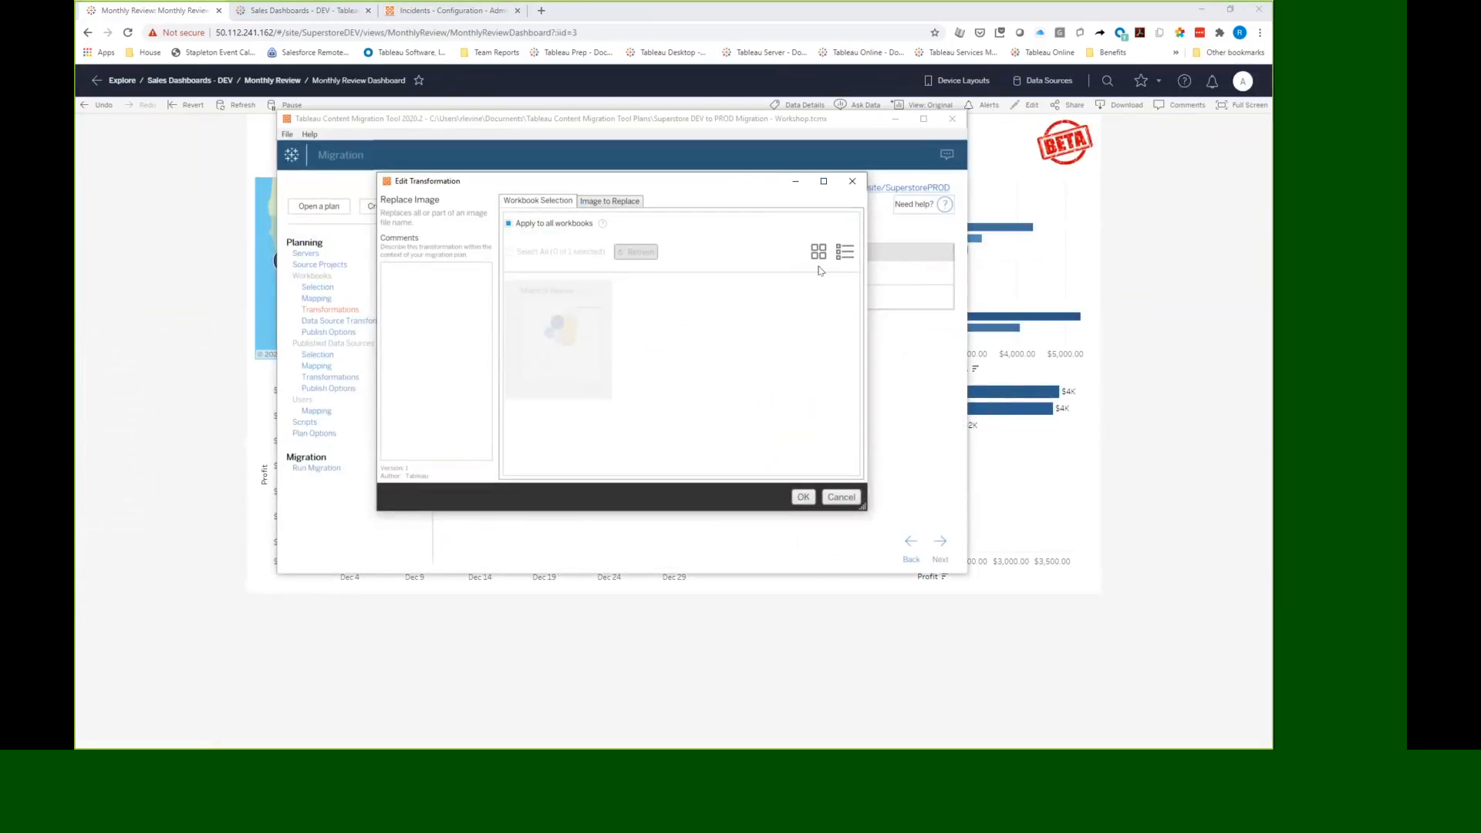
click(609, 202)
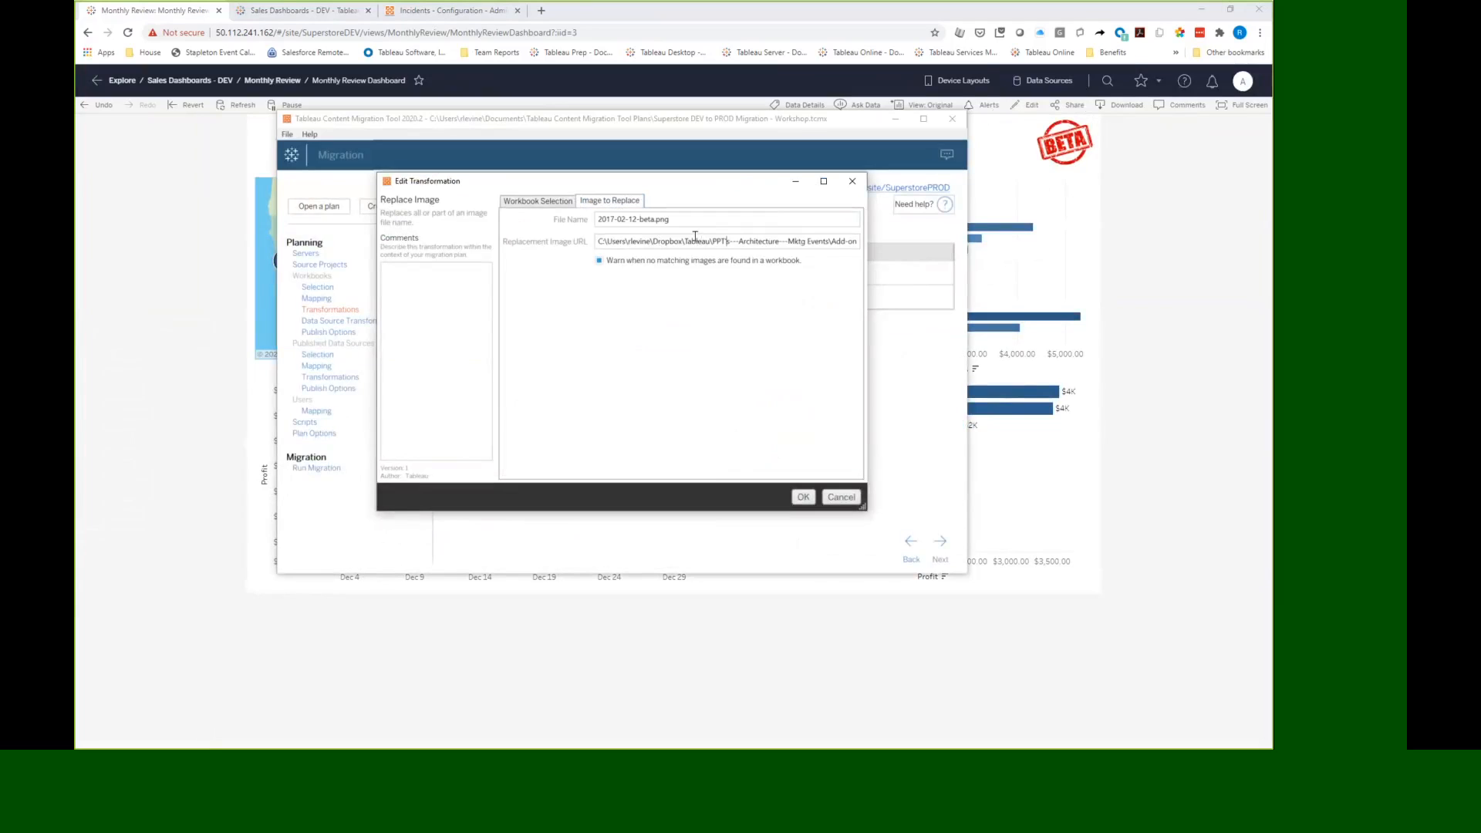
Step: View the end of the replacement image path, highlight Certified.png, and close the Replace Image transformation without saving changes
key(Right)
key(Right)
key(Right)
key(Right)
key(Right)
key(Right)
key(Right)
key(Right)
key(Right)
key(Right)
key(Right)
key(Right)
key(Right)
key(Right)
key(Right)
key(Right)
key(Right)
key(Right)
key(Right)
key(Right)
key(Right)
key(Right)
key(Right)
key(Right)
key(Right)
key(Right)
key(Right)
key(Right)
key(Right)
key(Right)
key(Right)
key(Right)
key(Right)
key(Right)
key(Right)
key(Right)
key(Right)
key(Right)
key(Right)
key(Right)
drag(814, 240, 858, 245)
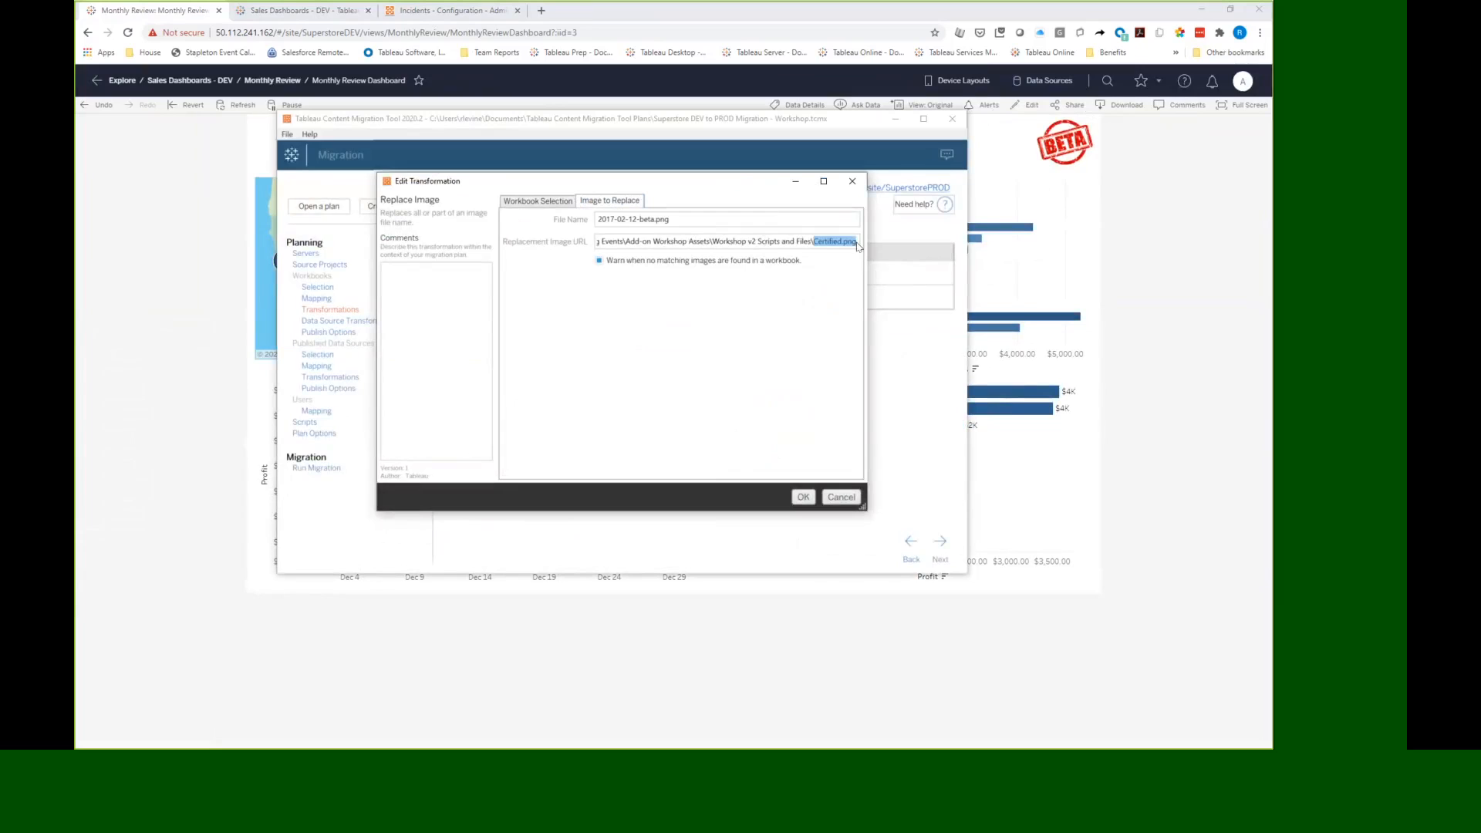
click(841, 498)
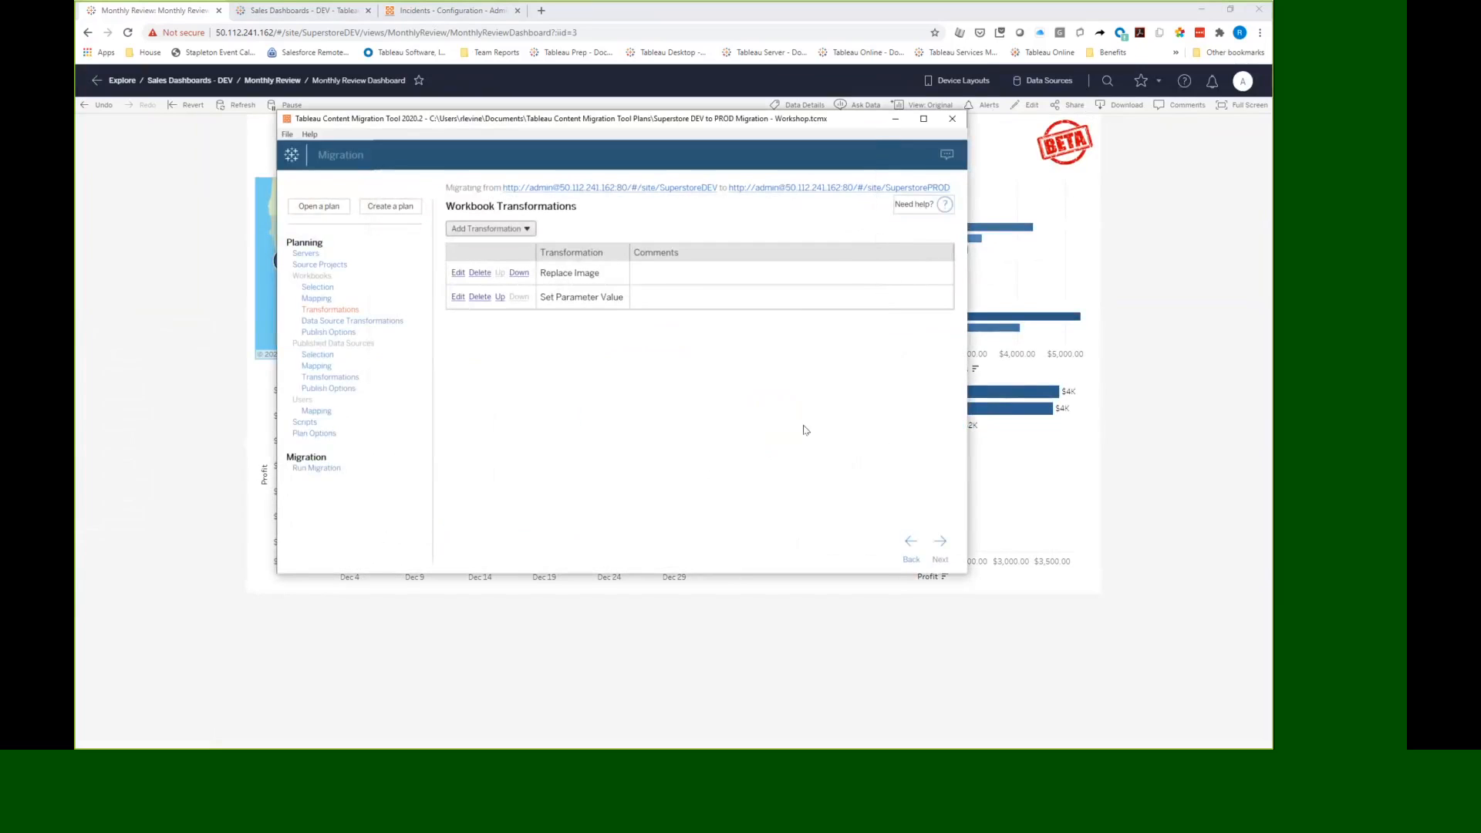
Step: Check the Show view as options on the Monthly Review Dashboard and return to the Content Migration Tool
click(454, 299)
click(223, 316)
click(640, 341)
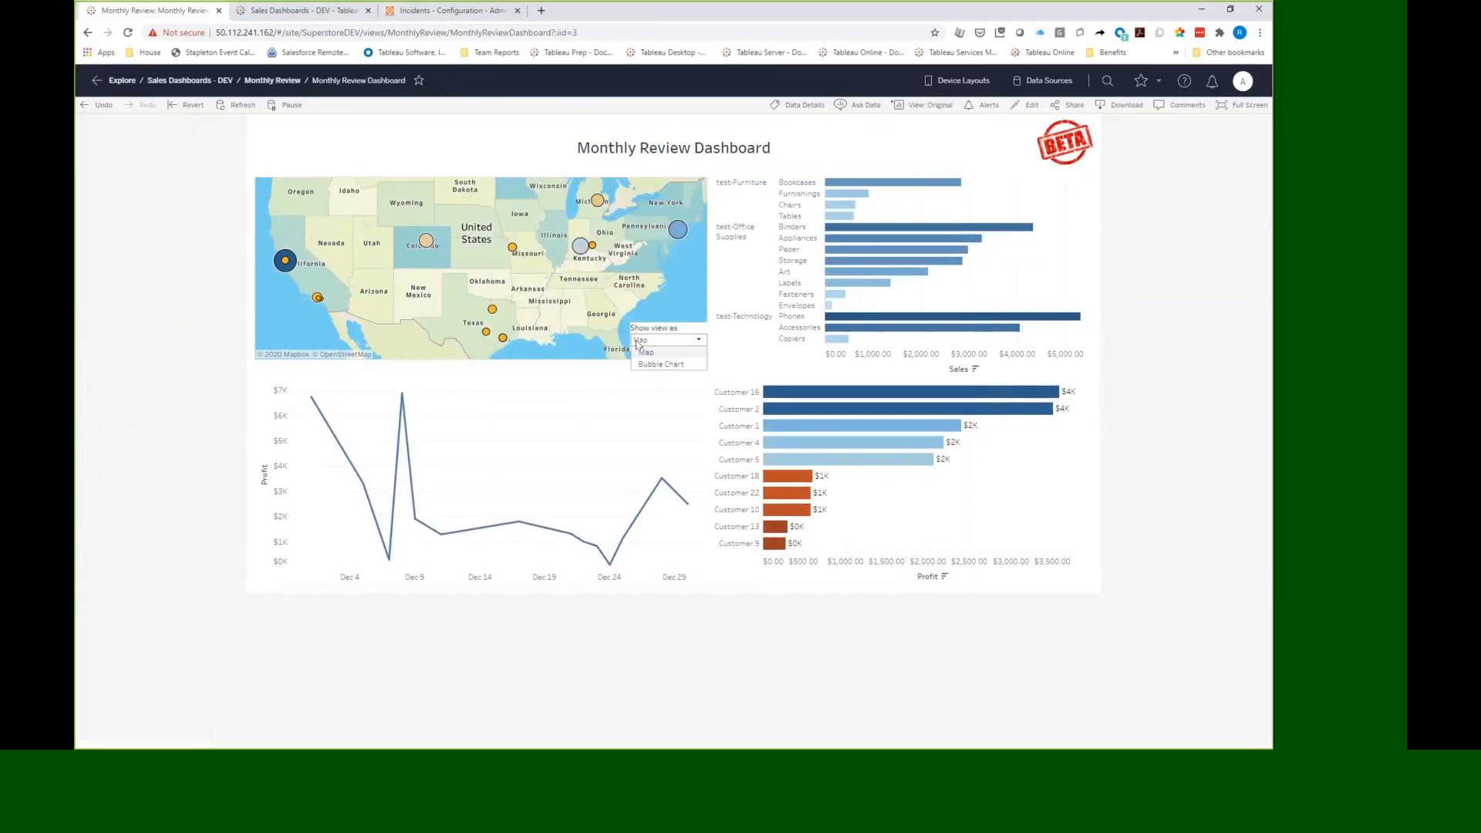
click(233, 321)
key(alt+Tab)
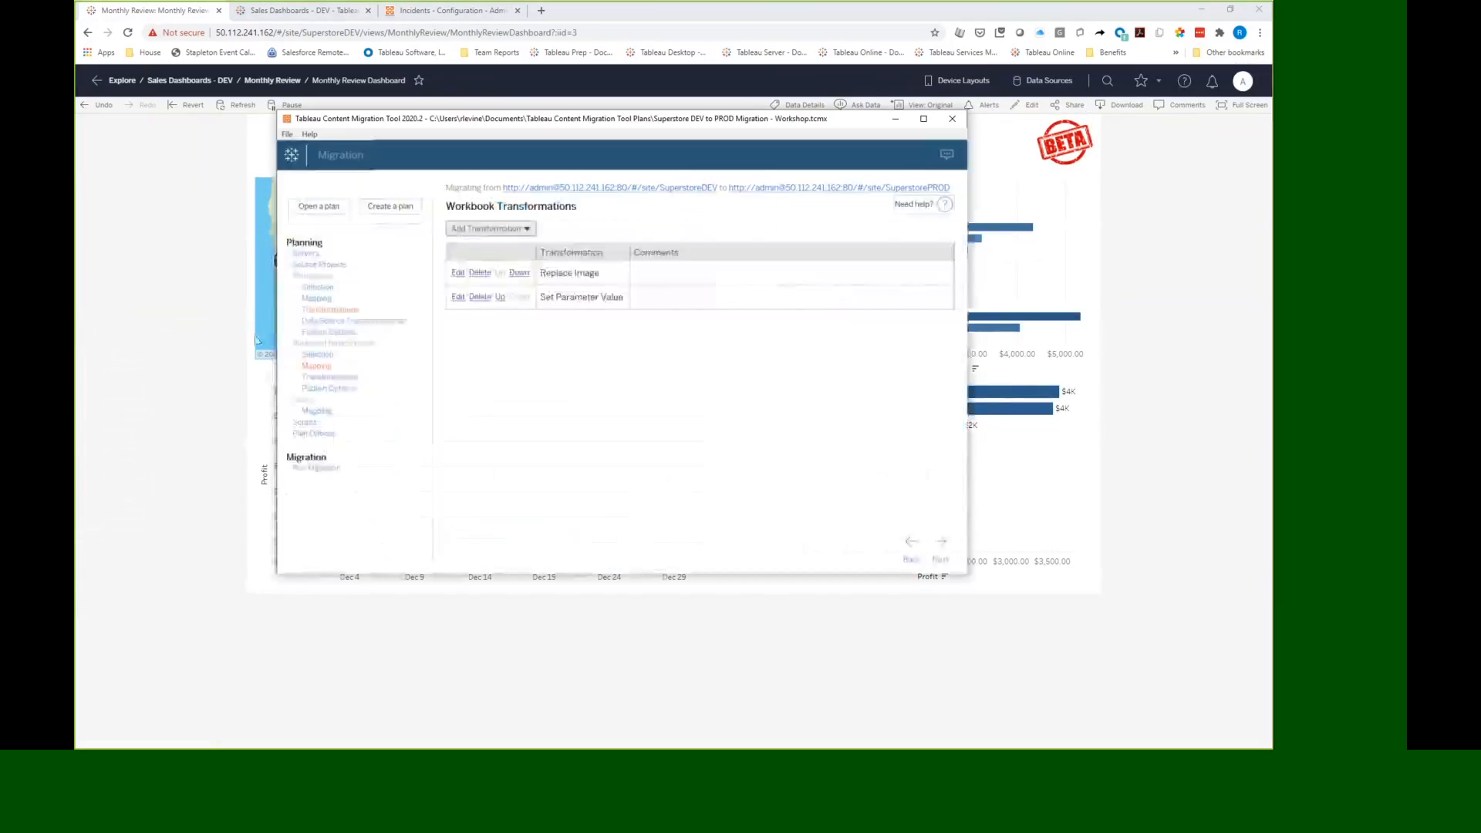
Step: Examine the parameter name and new value in the Set Parameter Value transformation, and close it without saving changes
click(457, 298)
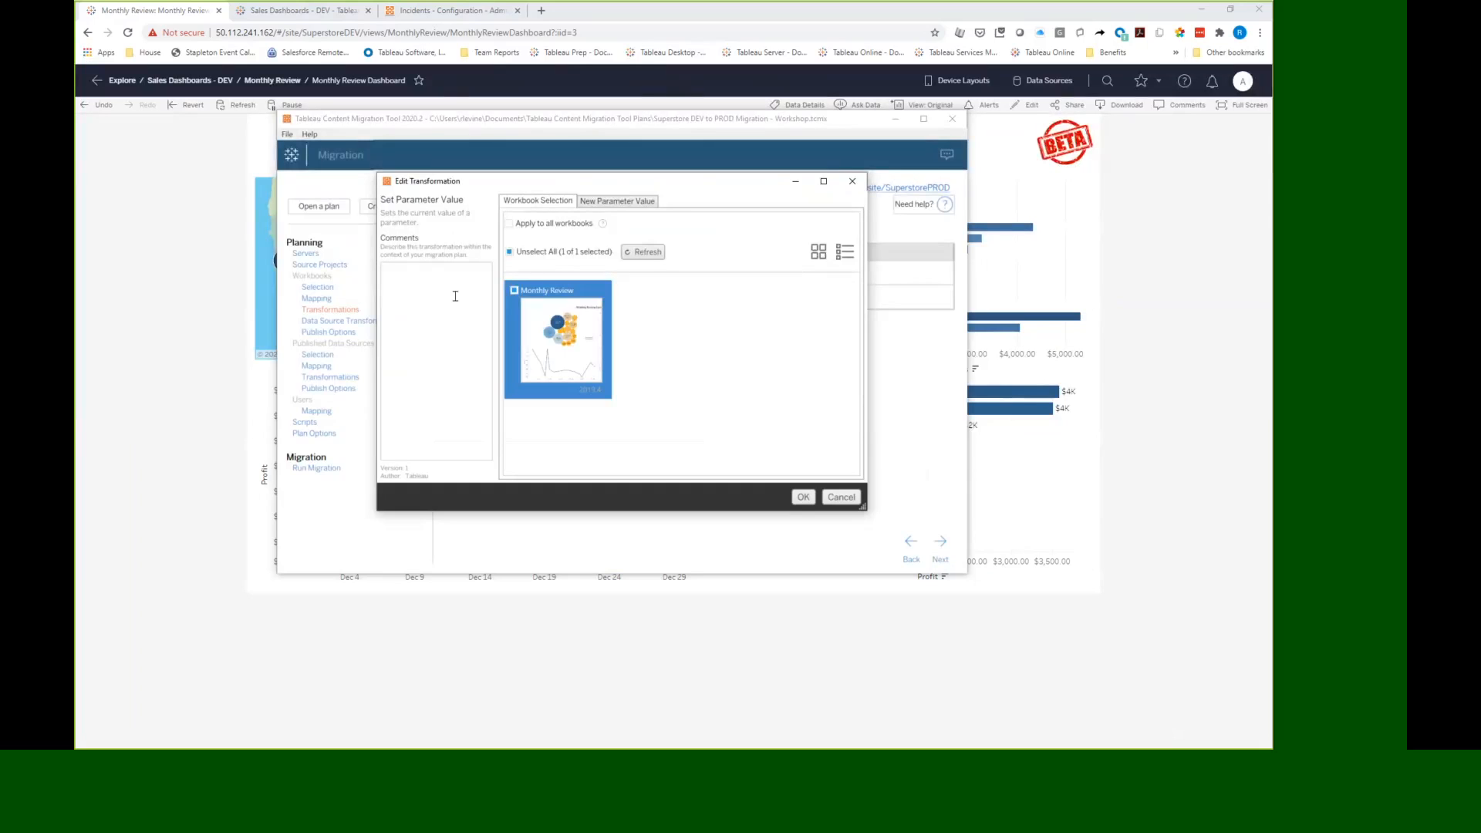
click(606, 205)
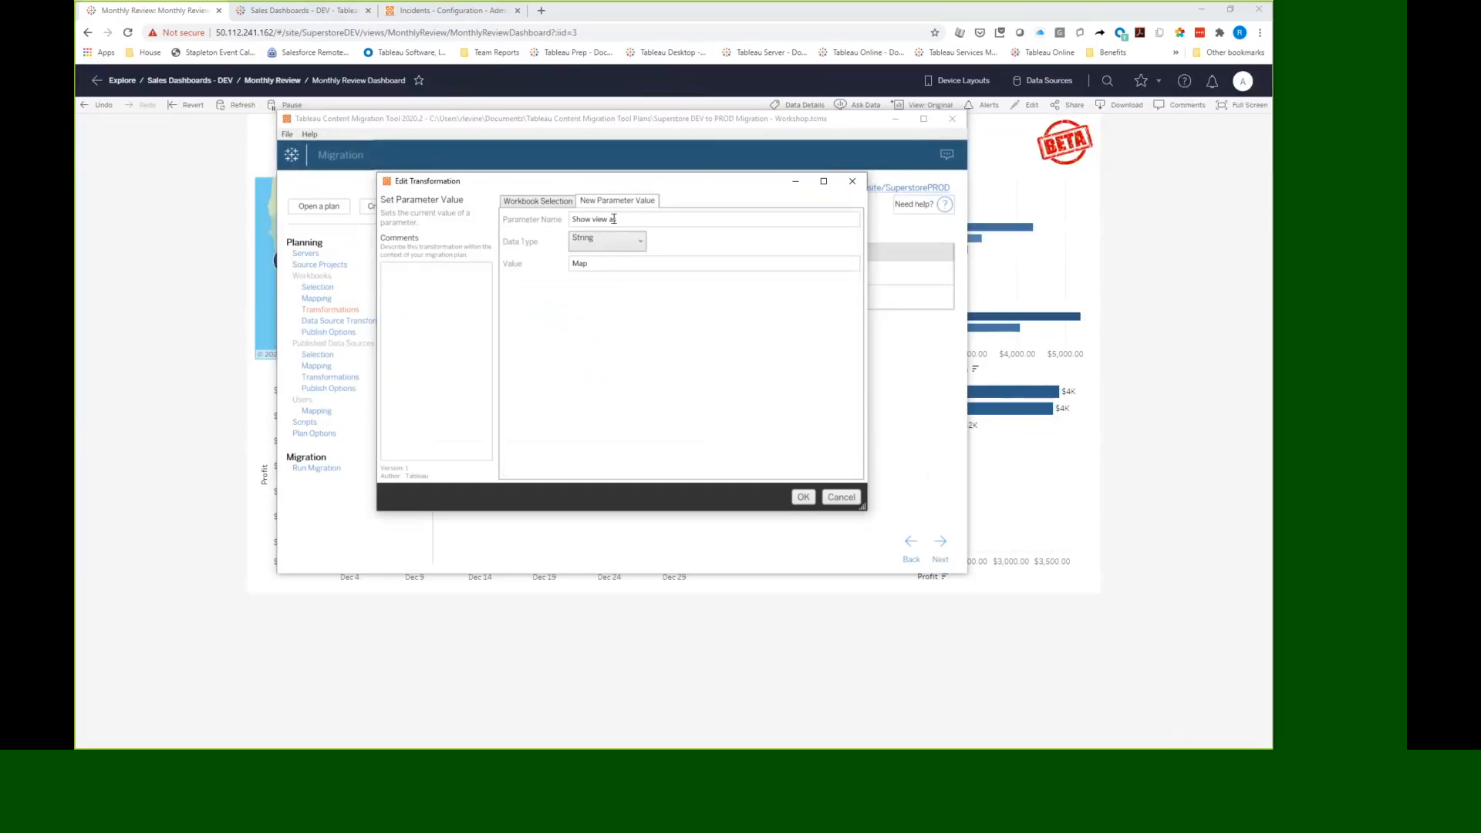
drag(614, 219, 570, 225)
key(ctrl)
click(841, 497)
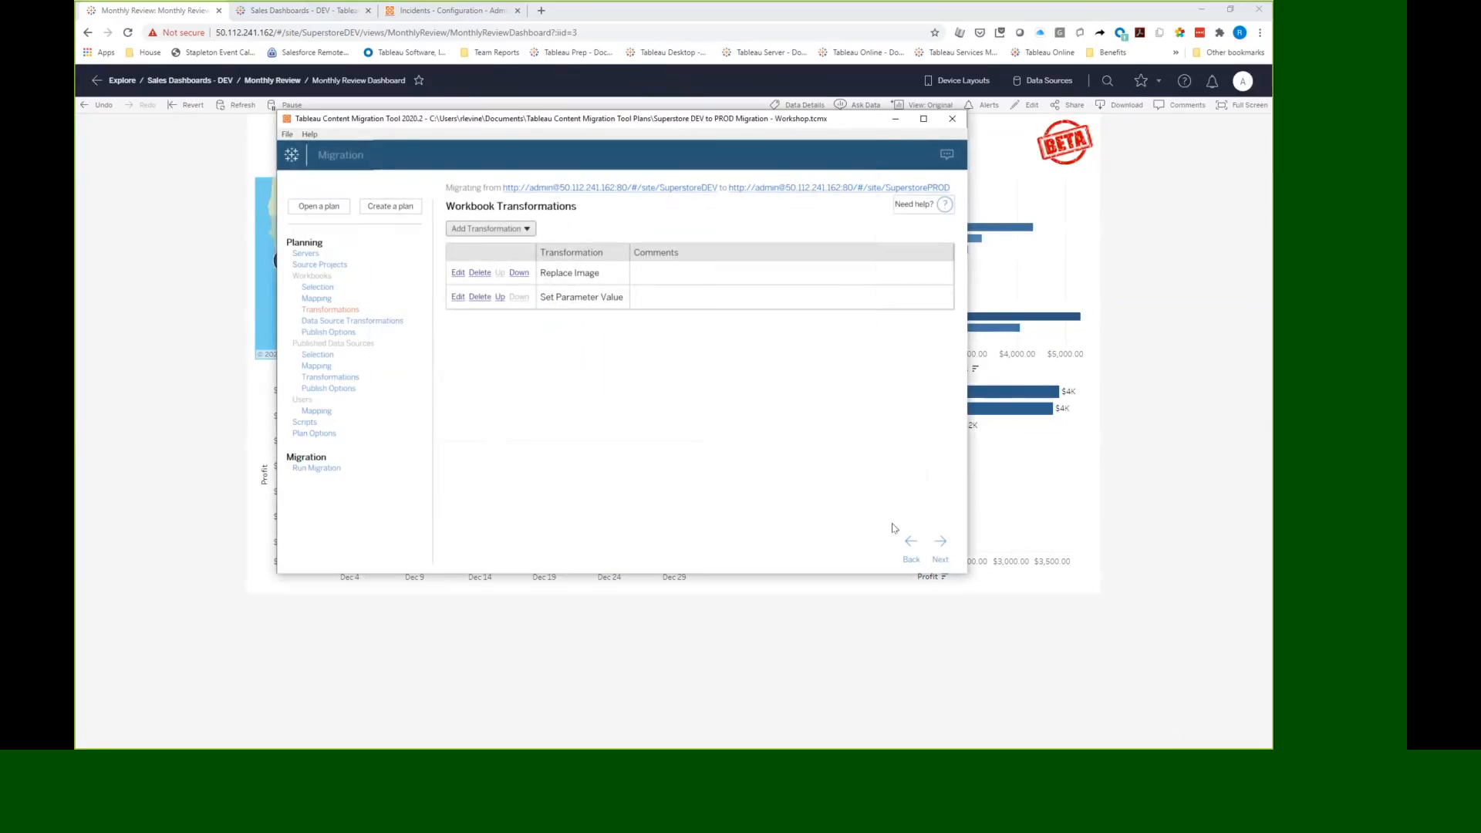
Step: Advance through the workbook publish options, data source selection and data source mapping to the published data source transformations, keeping the existing settings
click(937, 544)
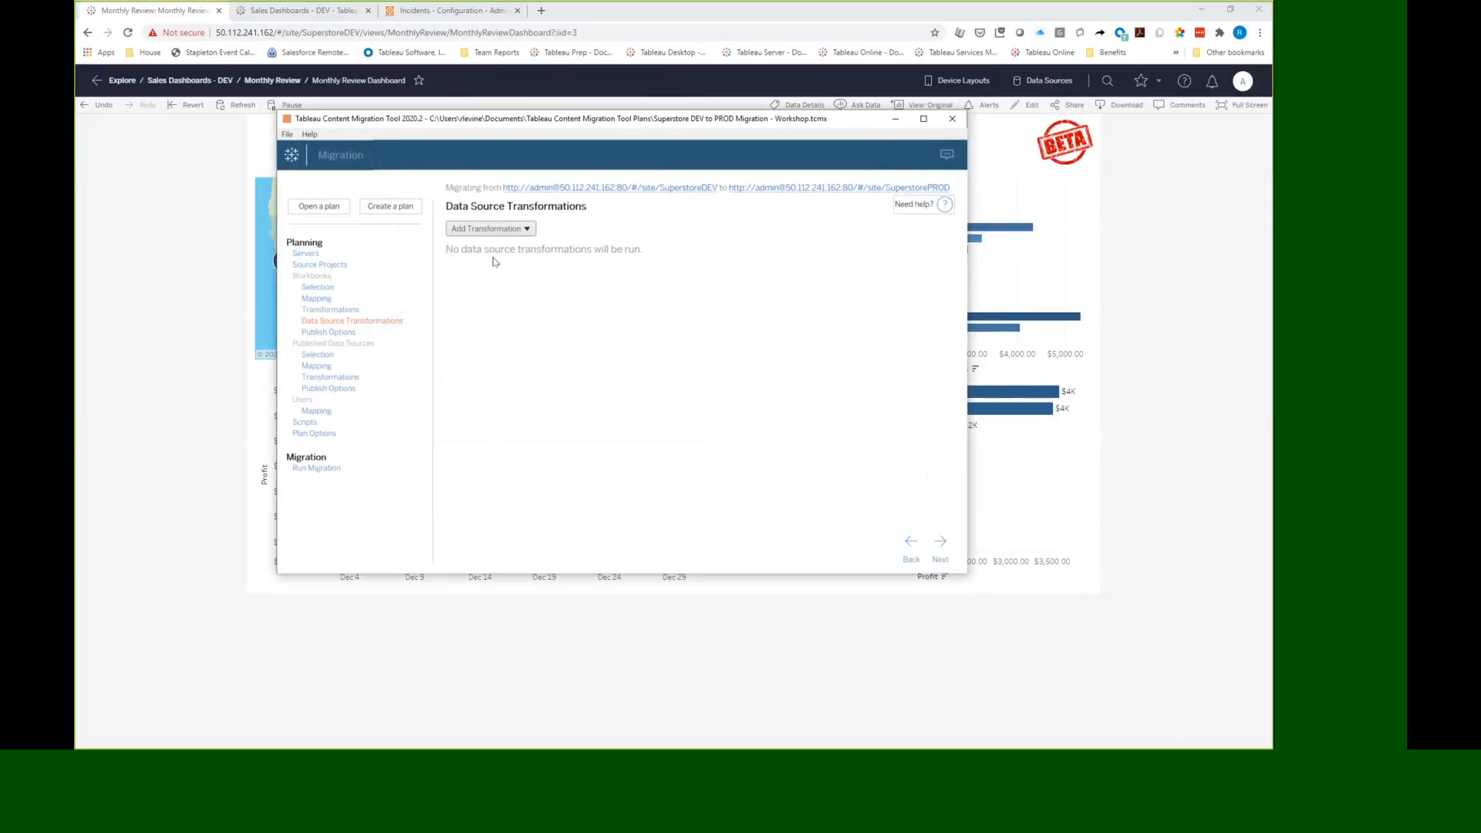
click(936, 550)
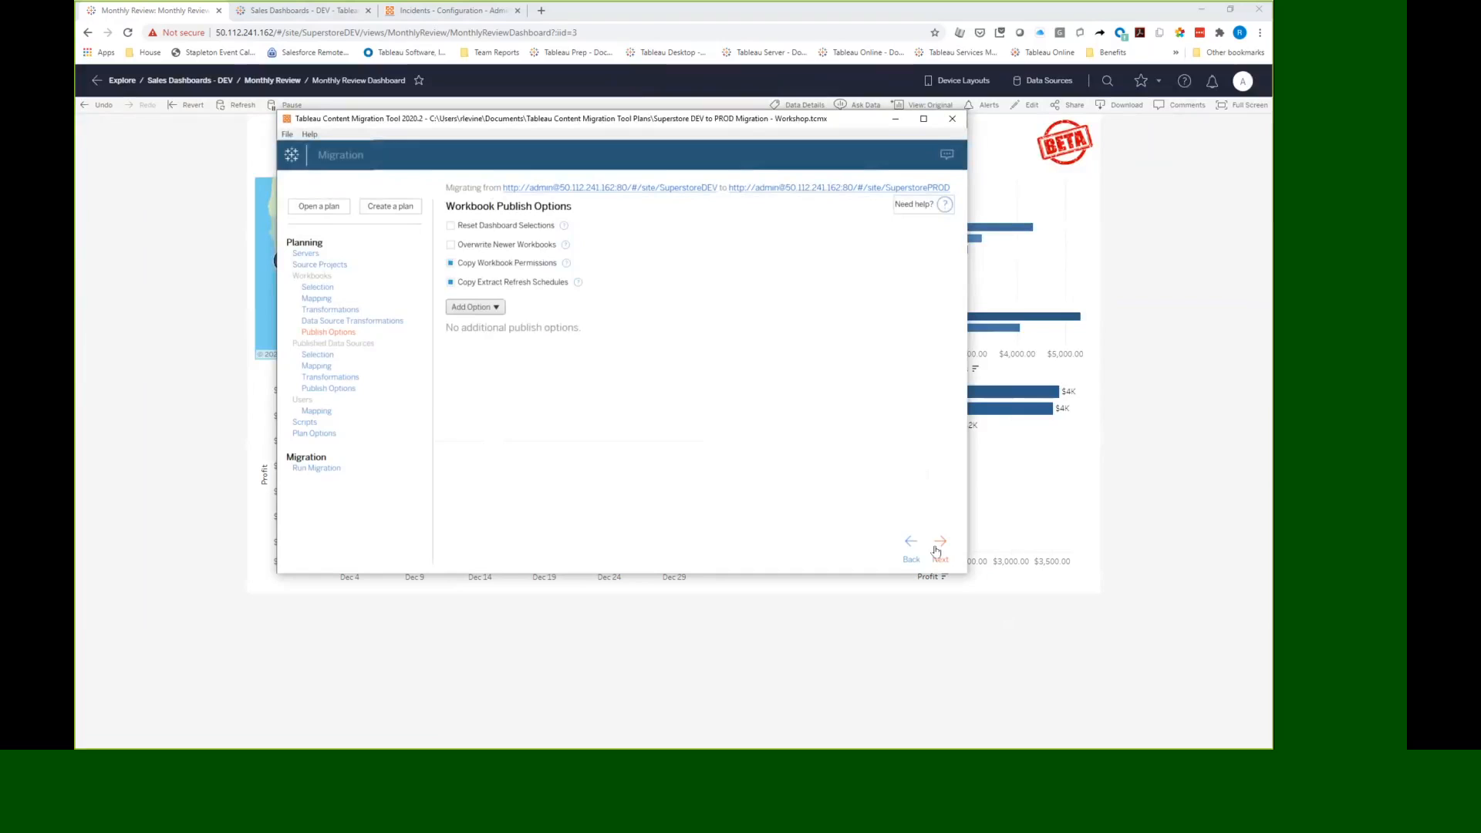
click(936, 550)
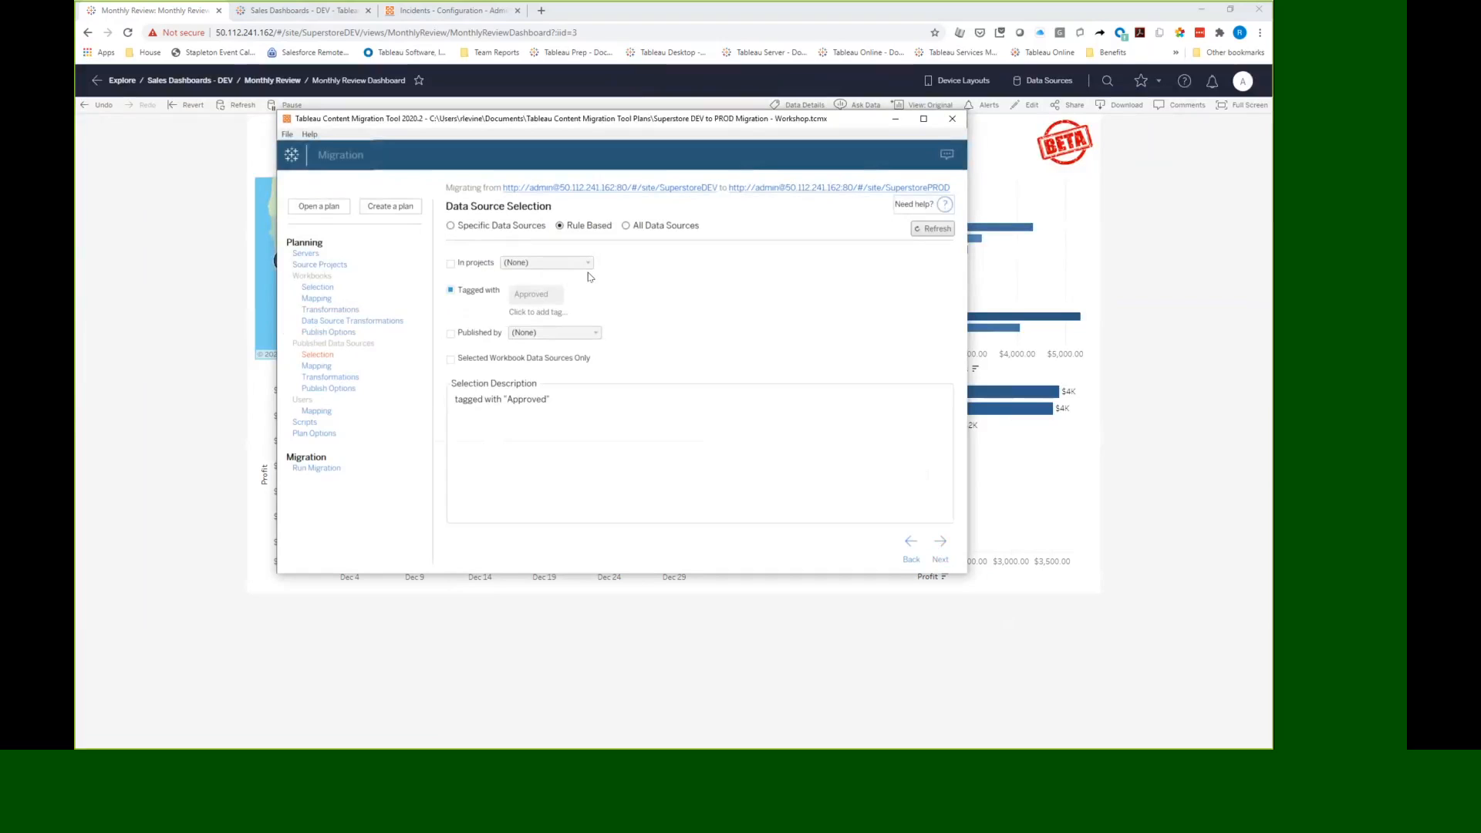
click(539, 304)
click(941, 542)
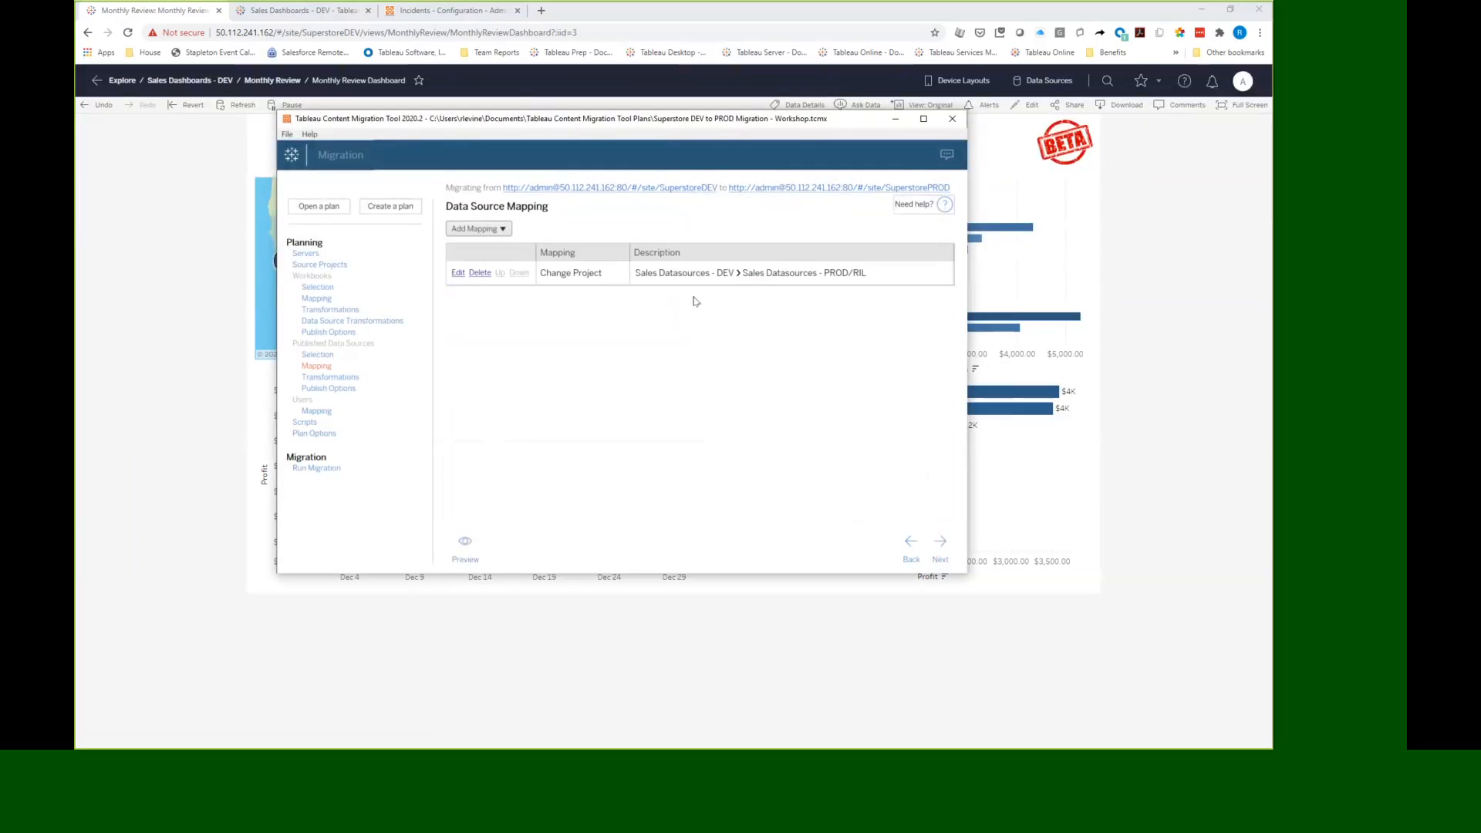
key(ctrl)
click(945, 545)
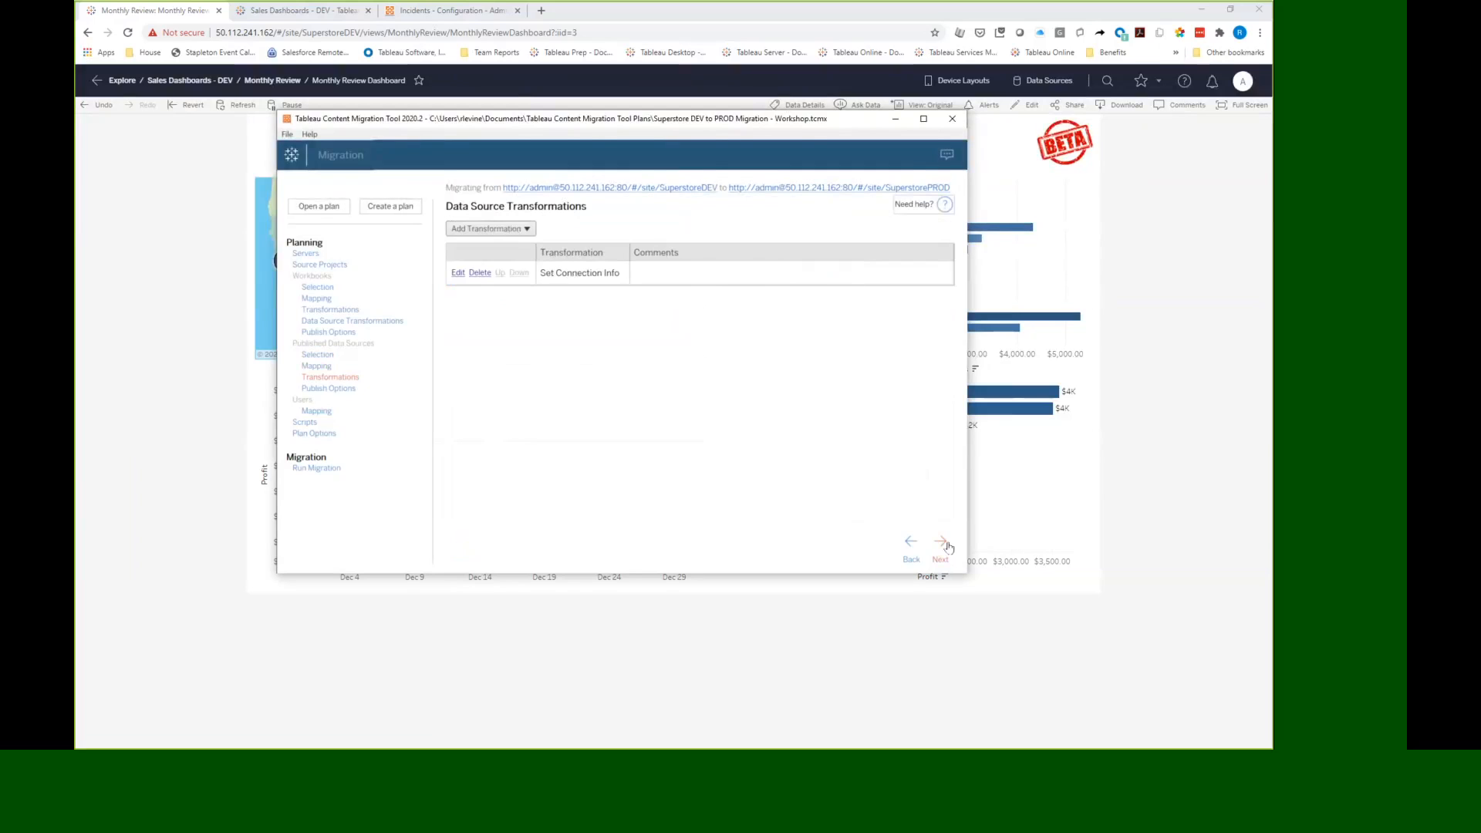
Step: Examine the match criteria and new connection values of the Set Connection Info transformation, and close it without saving changes
click(458, 274)
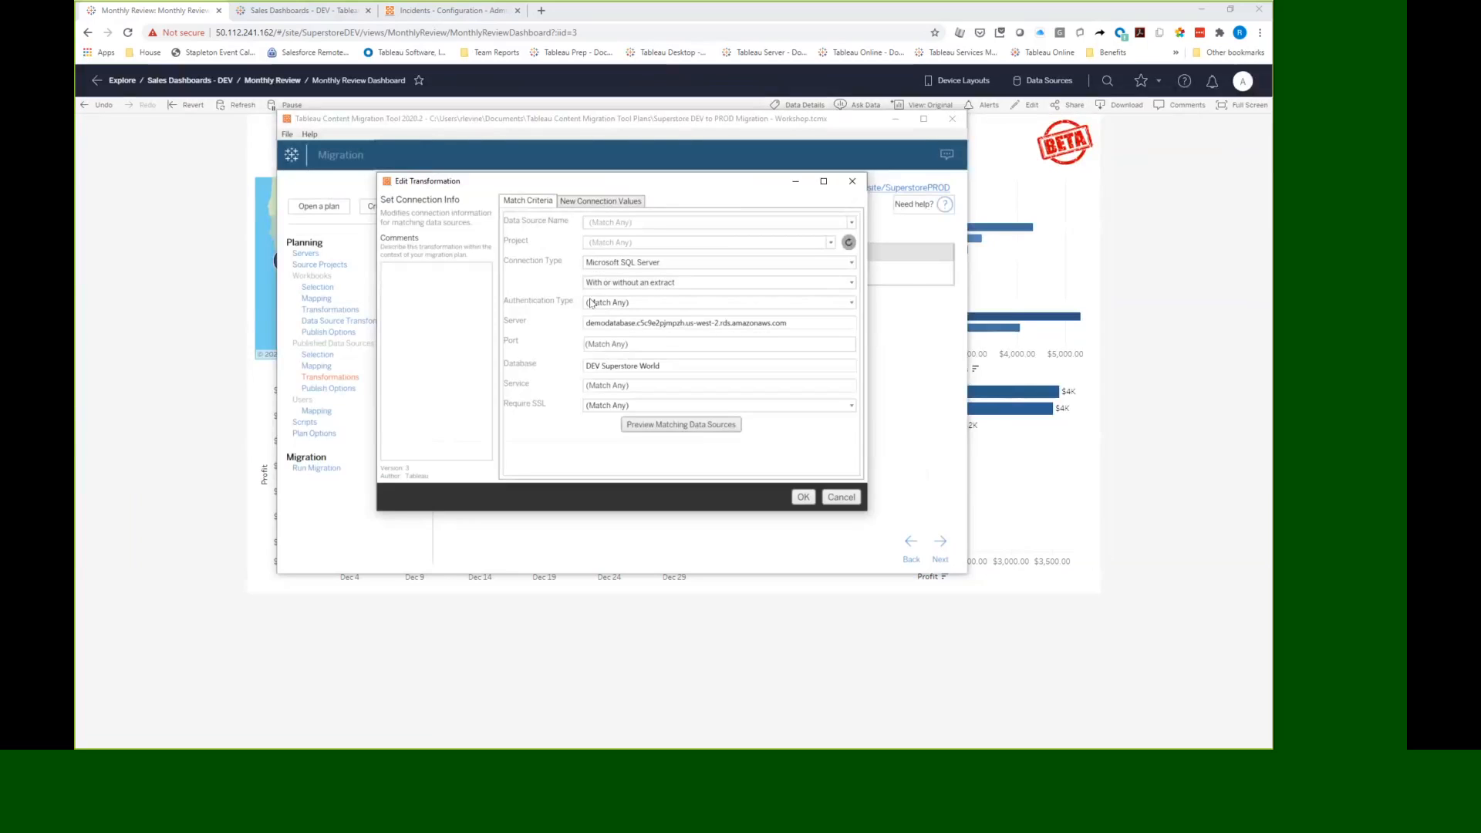
click(663, 324)
click(597, 204)
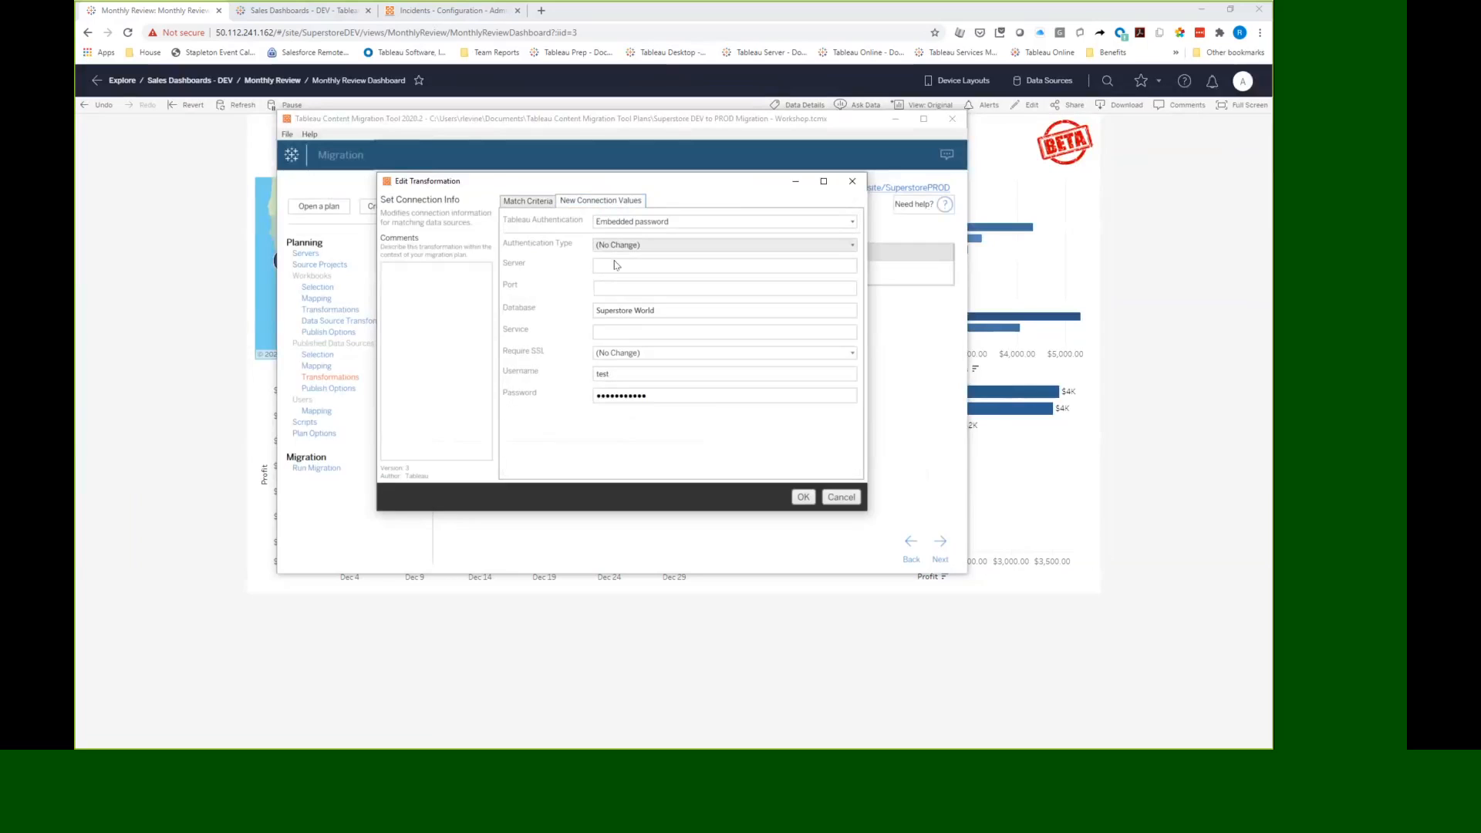
click(672, 308)
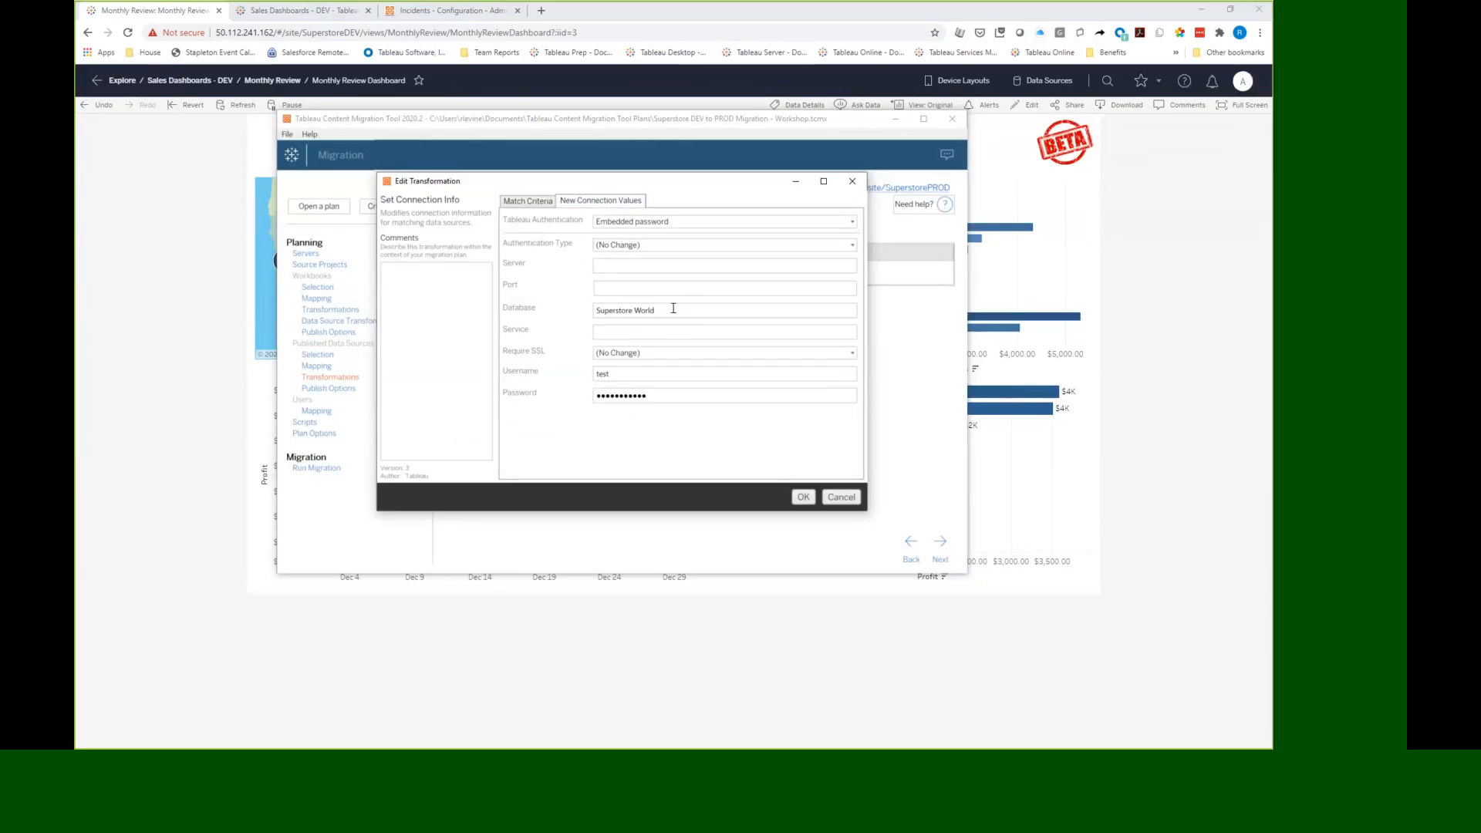
click(840, 498)
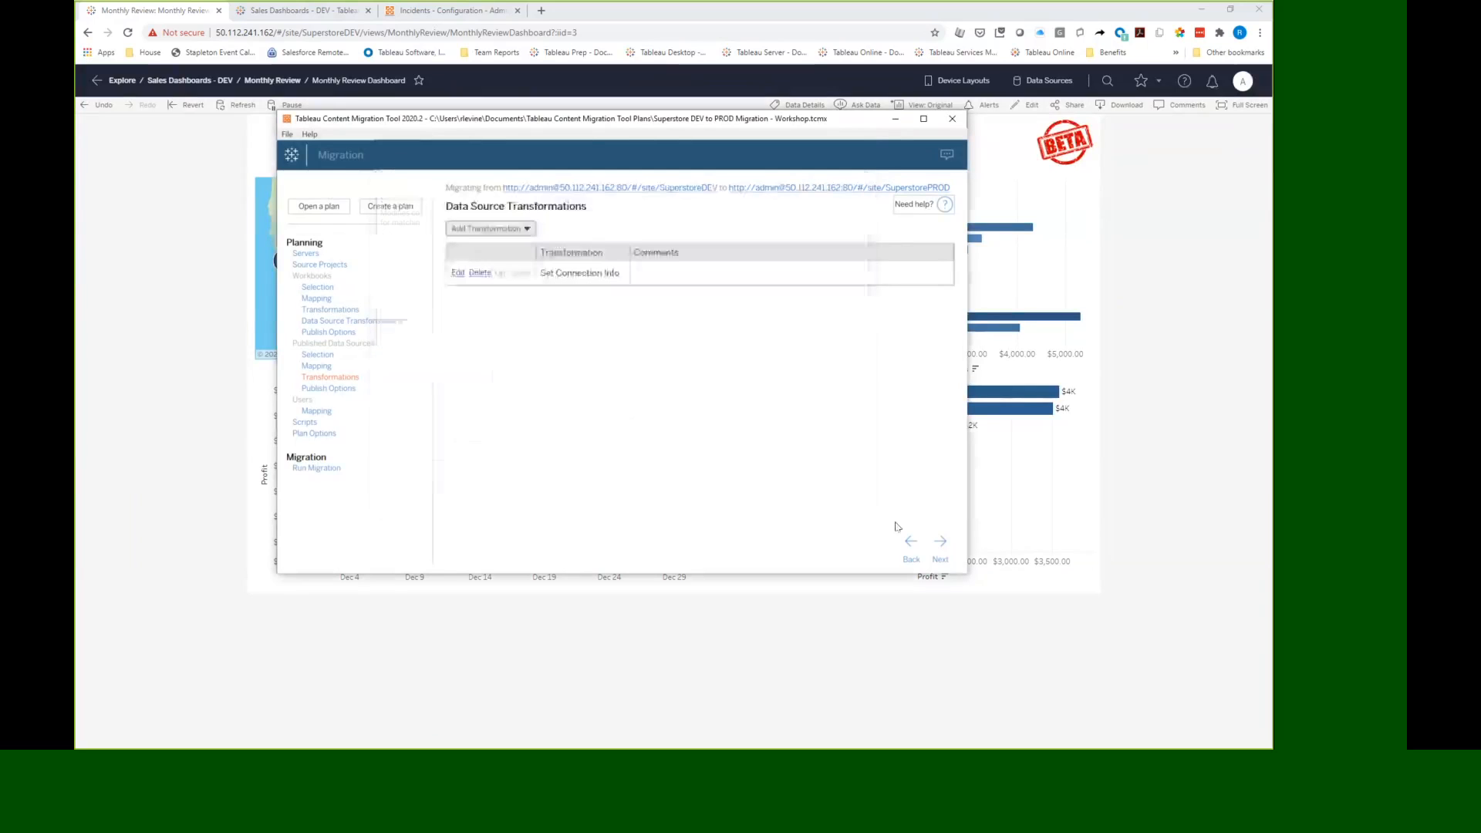
Step: Advance through the data source publish options, user mapping and migration scripts to the plan options, keeping the existing settings
click(943, 554)
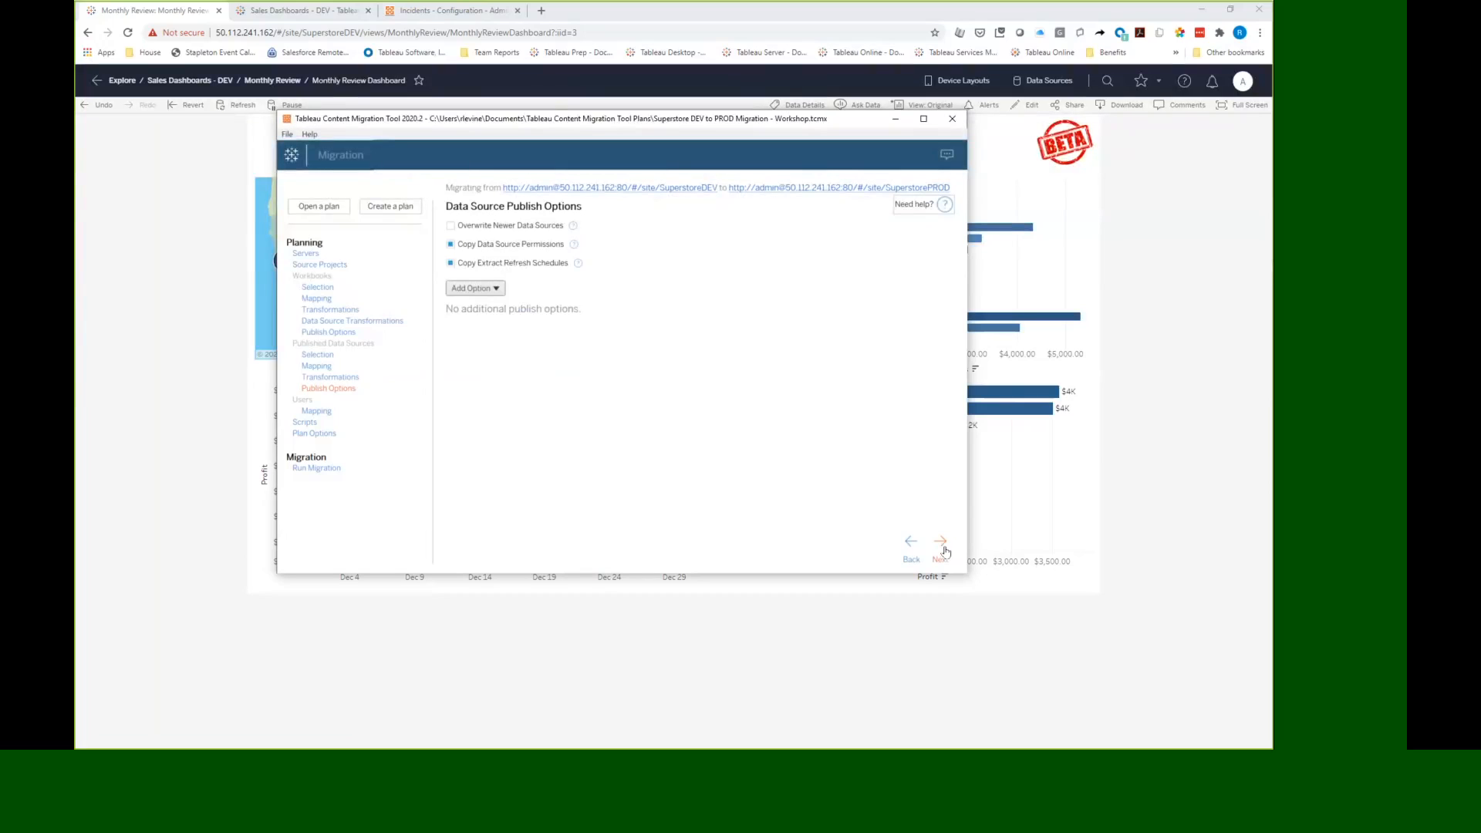
click(943, 552)
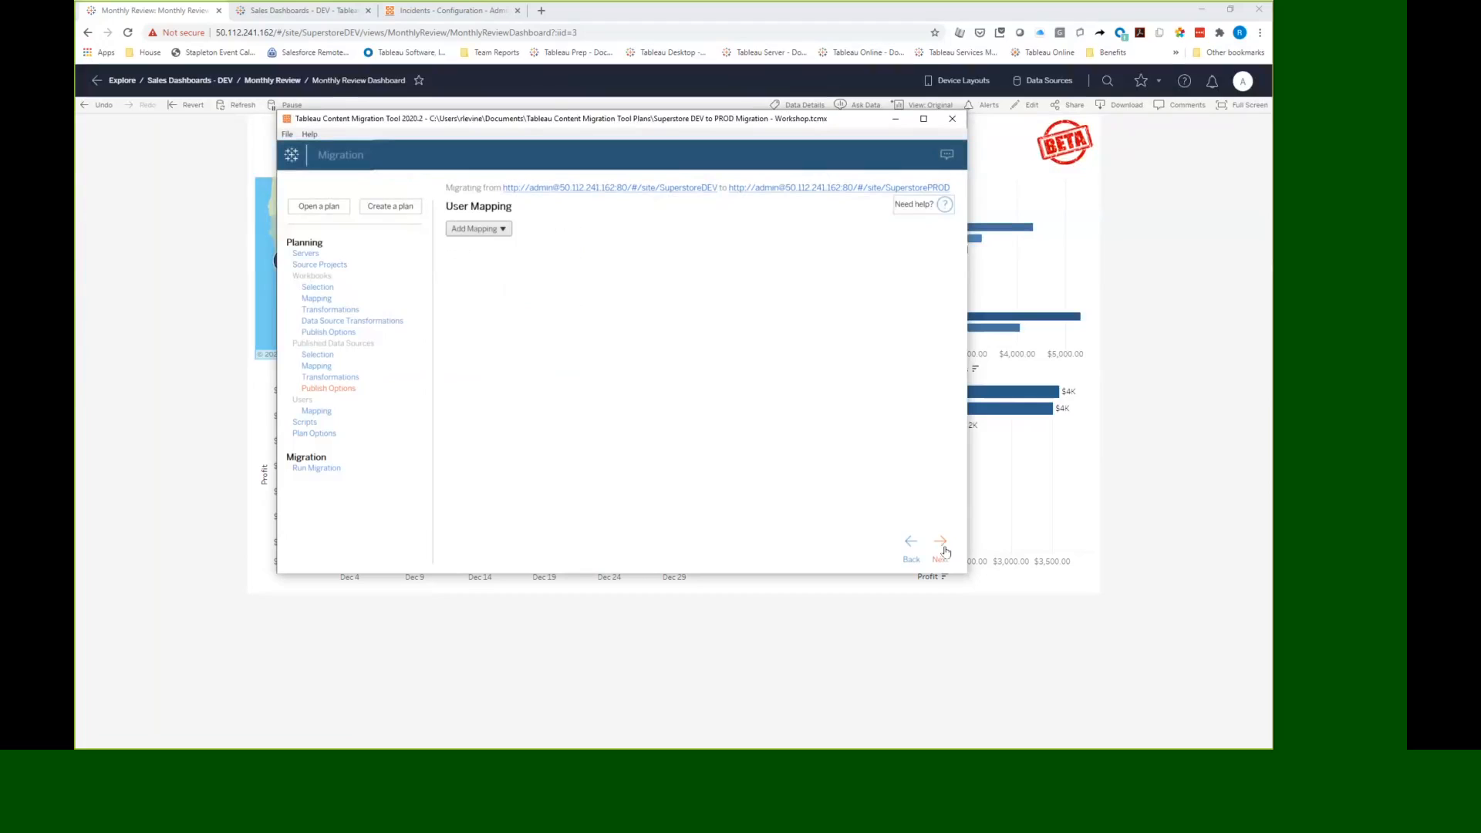
click(943, 552)
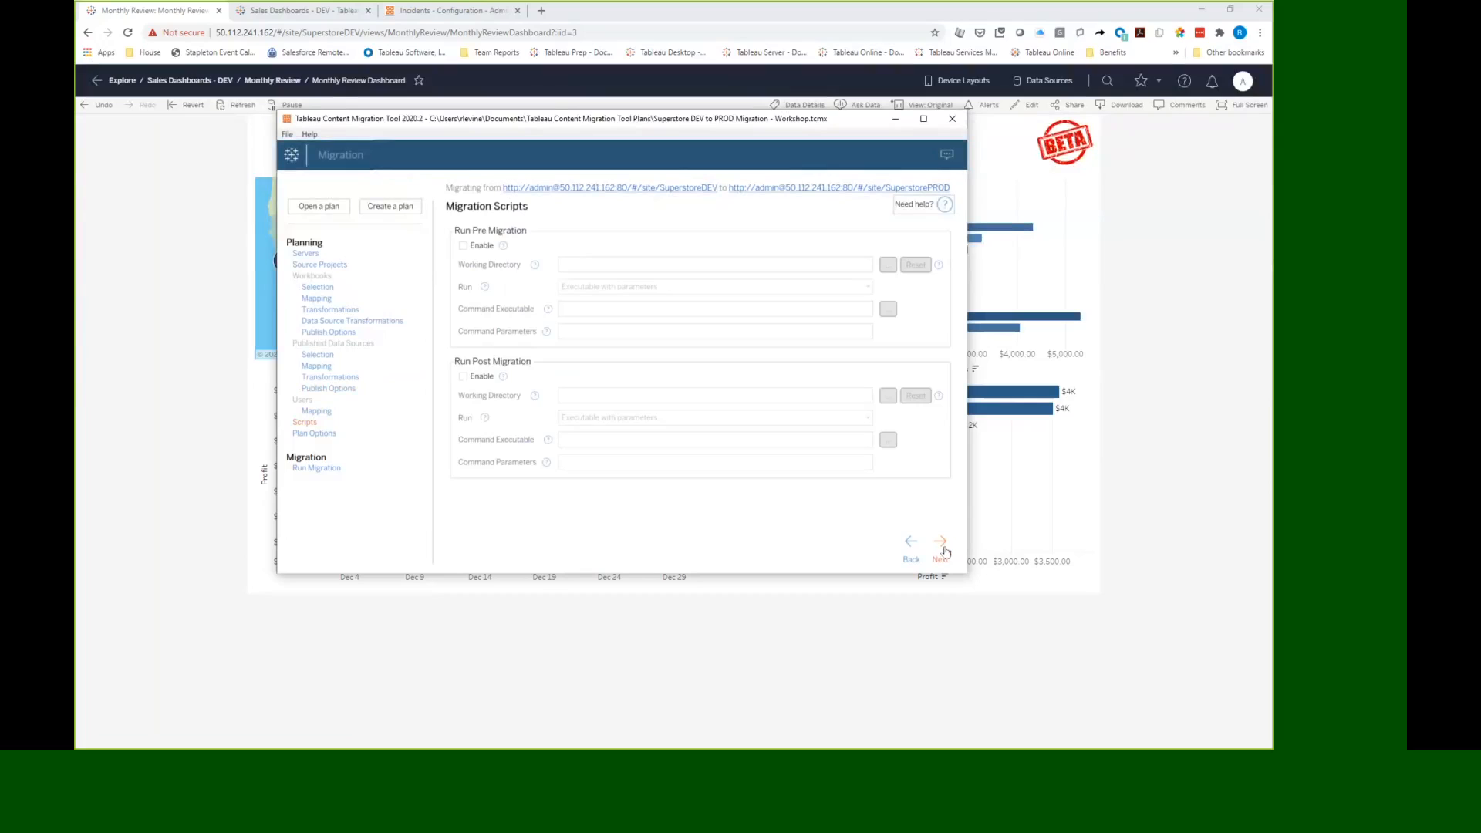
click(943, 550)
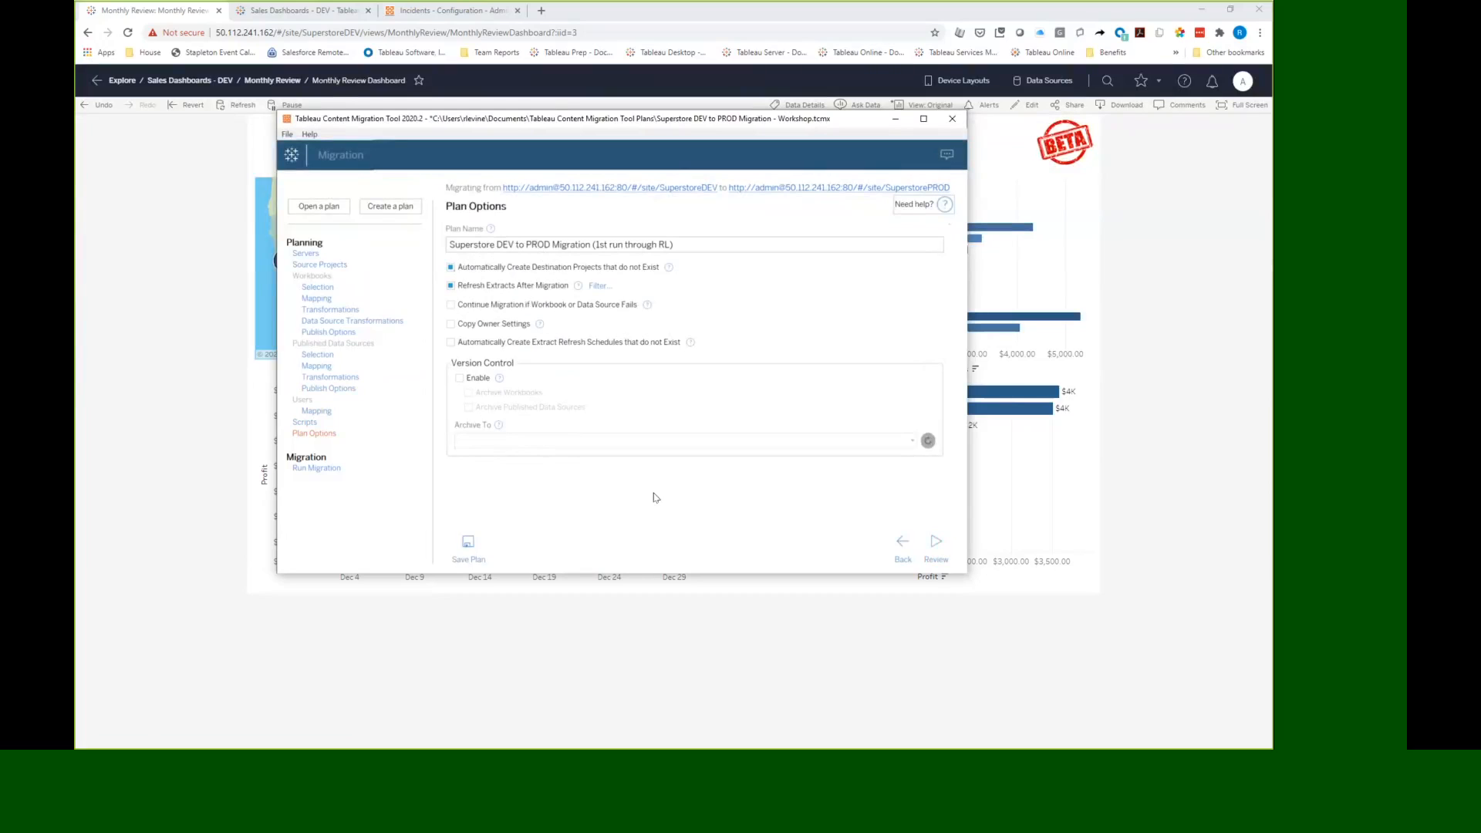
Step: Review the migration plan summary and run the migration, agreeing to save the plan's changes
click(934, 549)
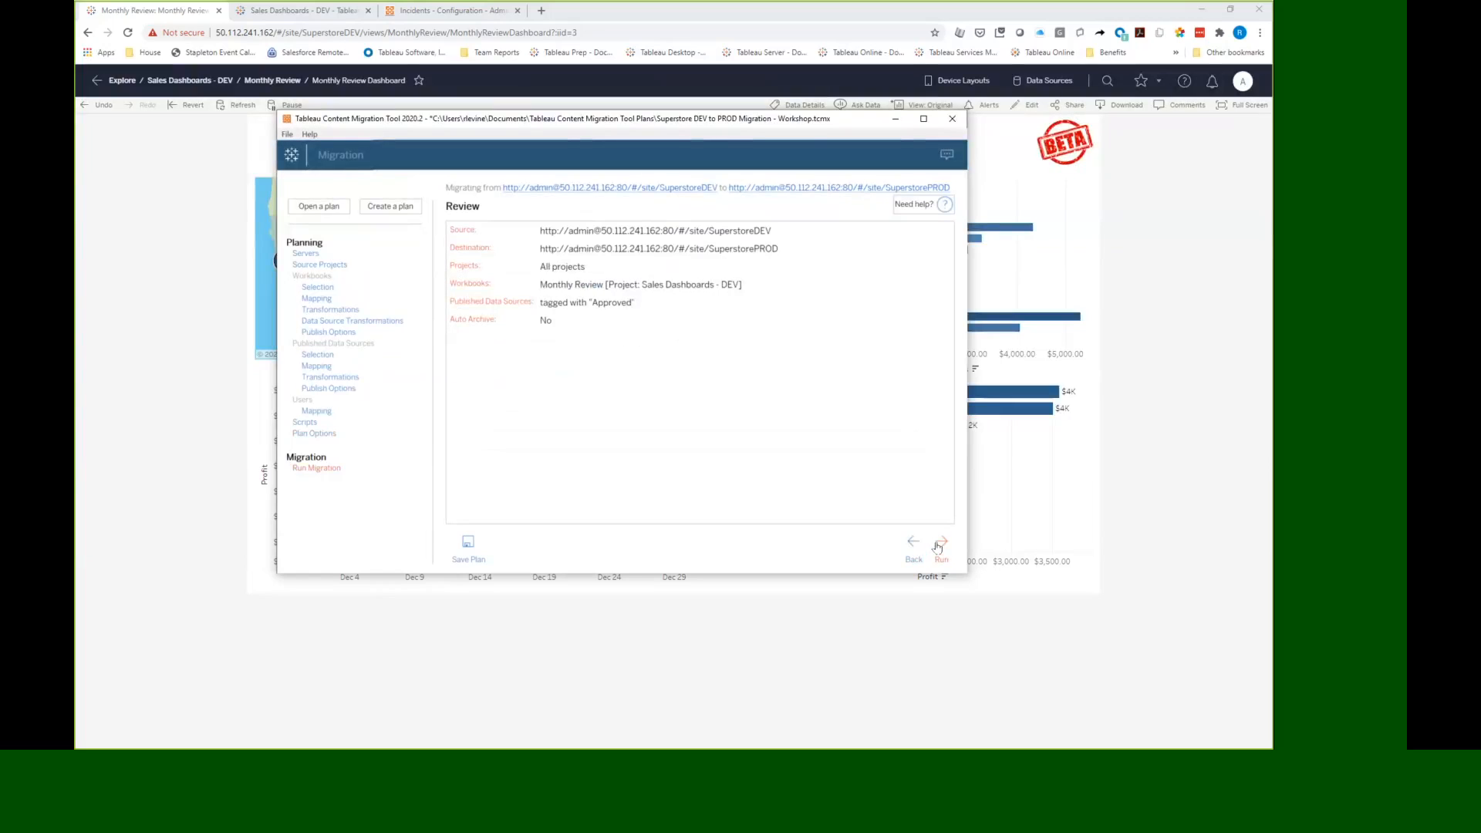
click(938, 548)
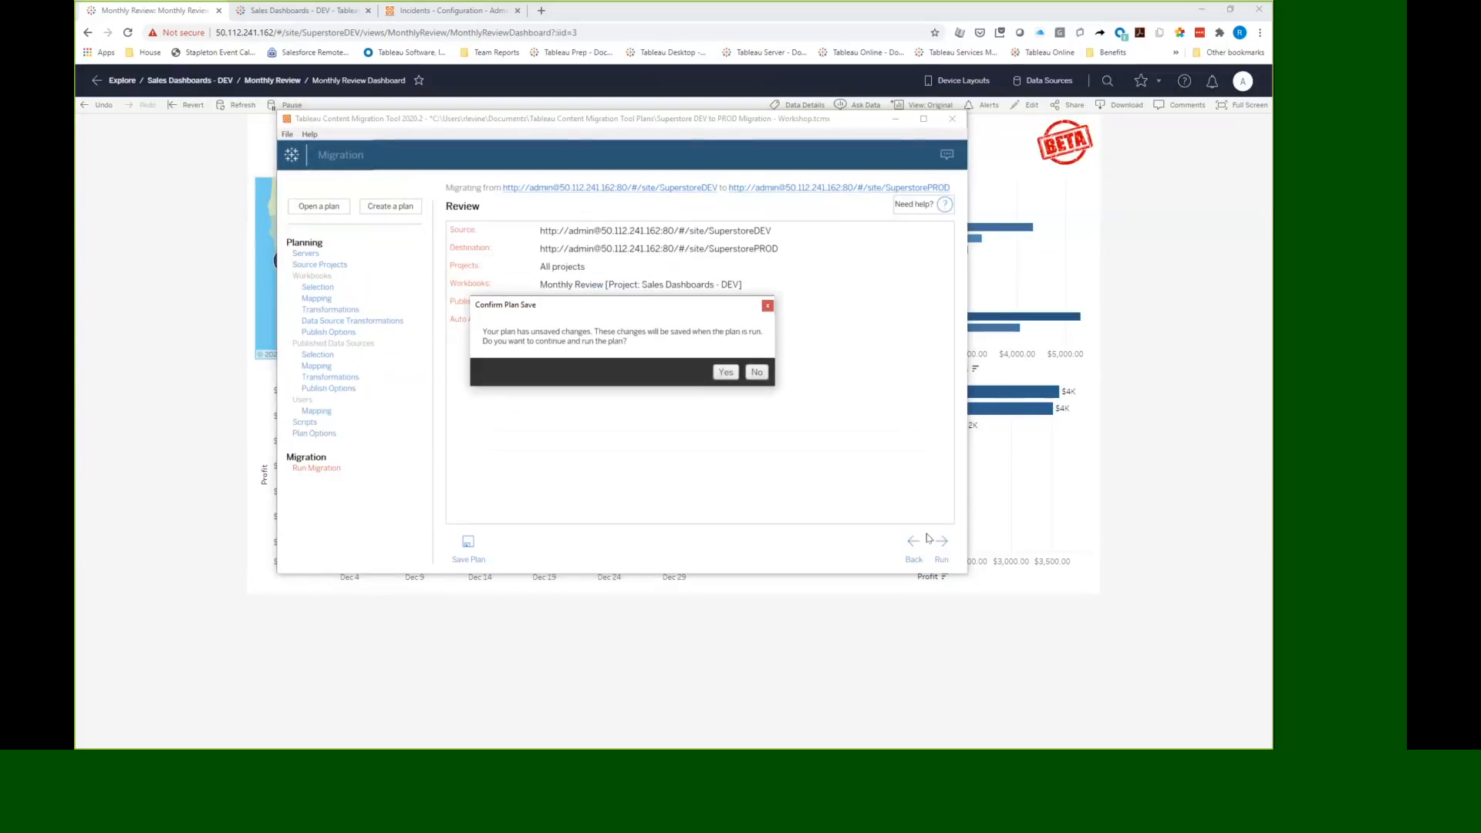
click(723, 373)
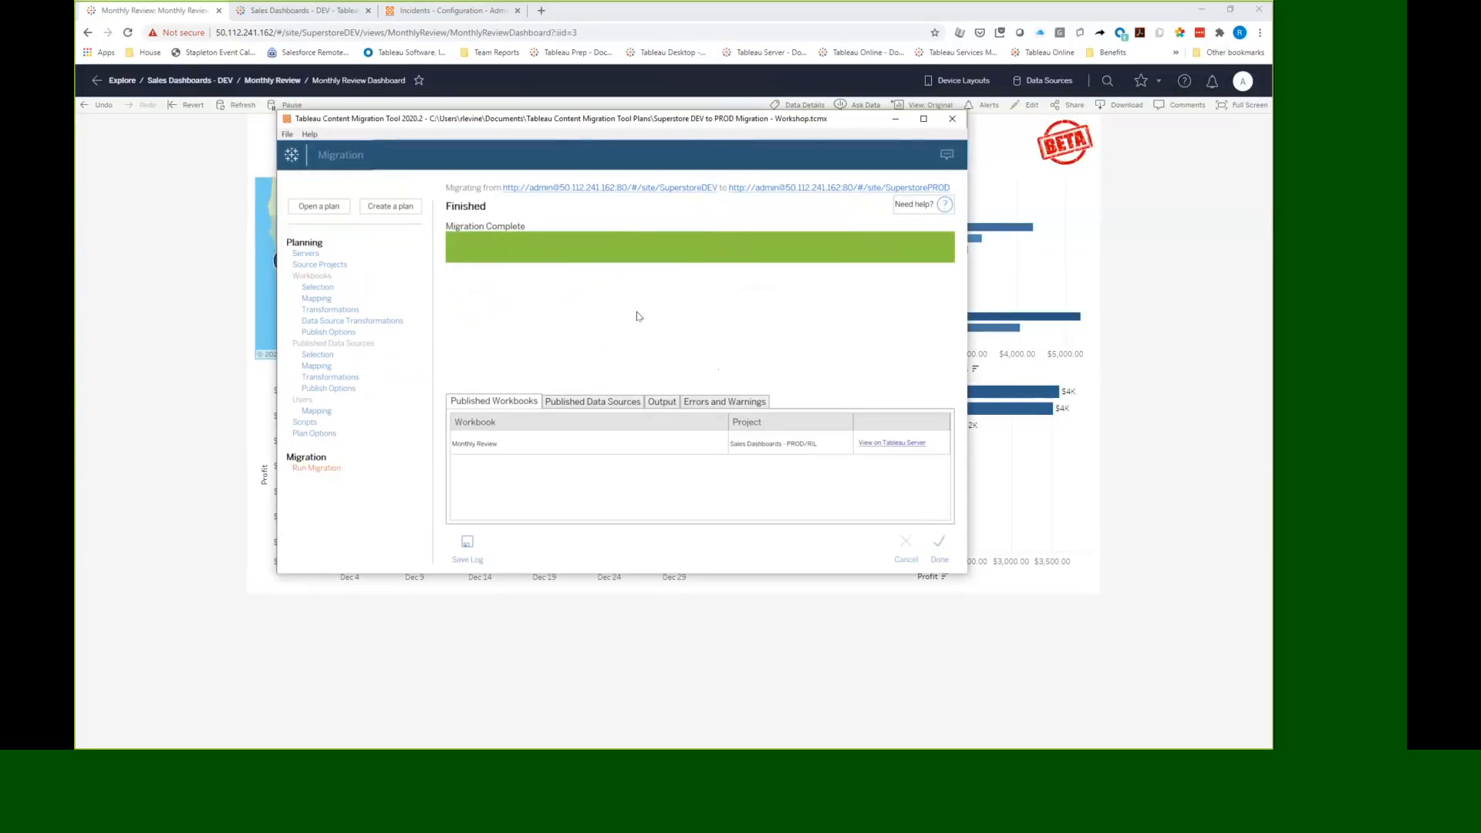
Step: Switch to the Superstore PROD browser session and look for the migrated content in the Sales Dashboards - DEV and Sales Datasources - DEV projects
click(299, 13)
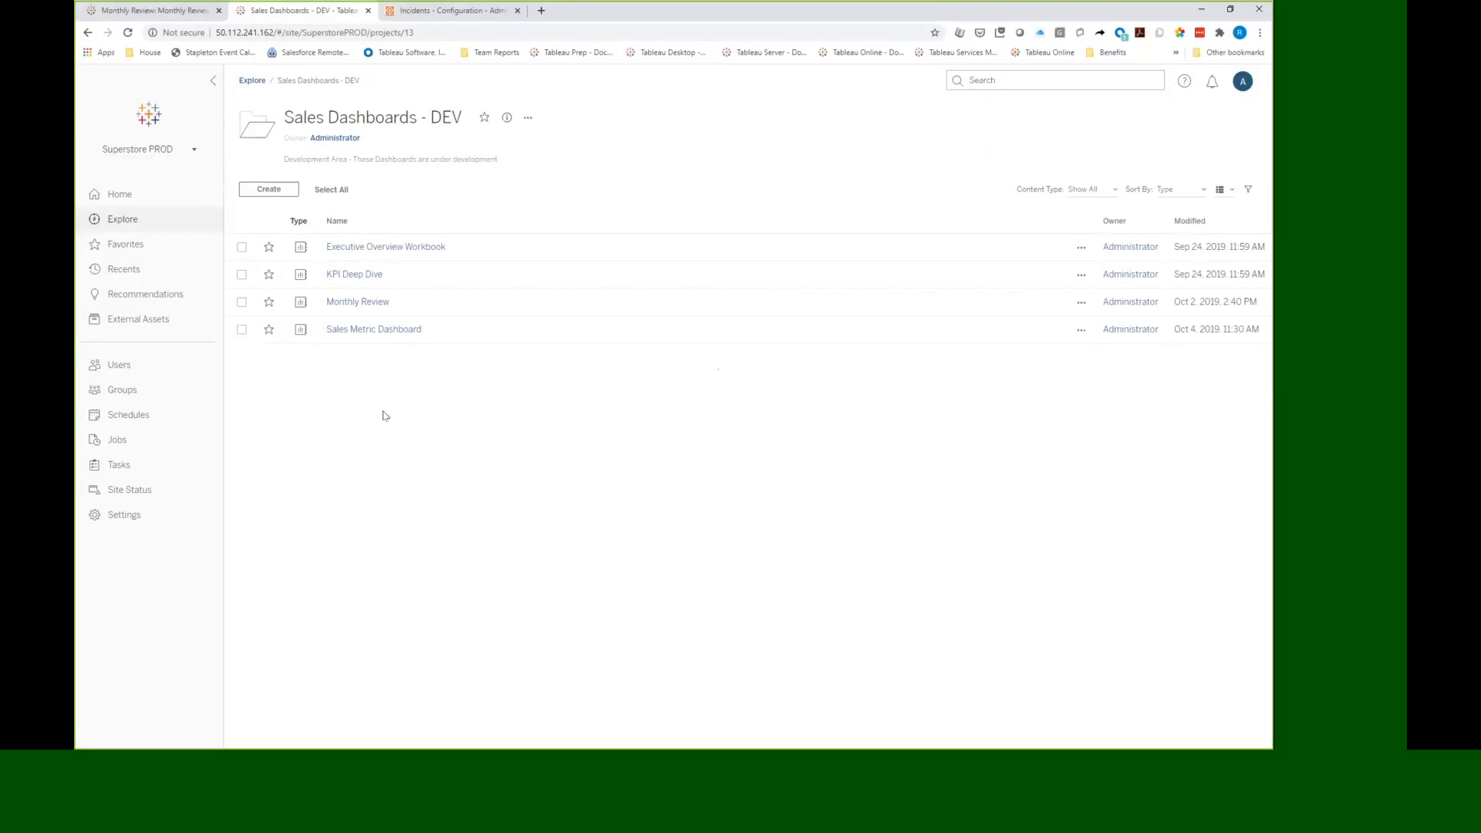
click(126, 222)
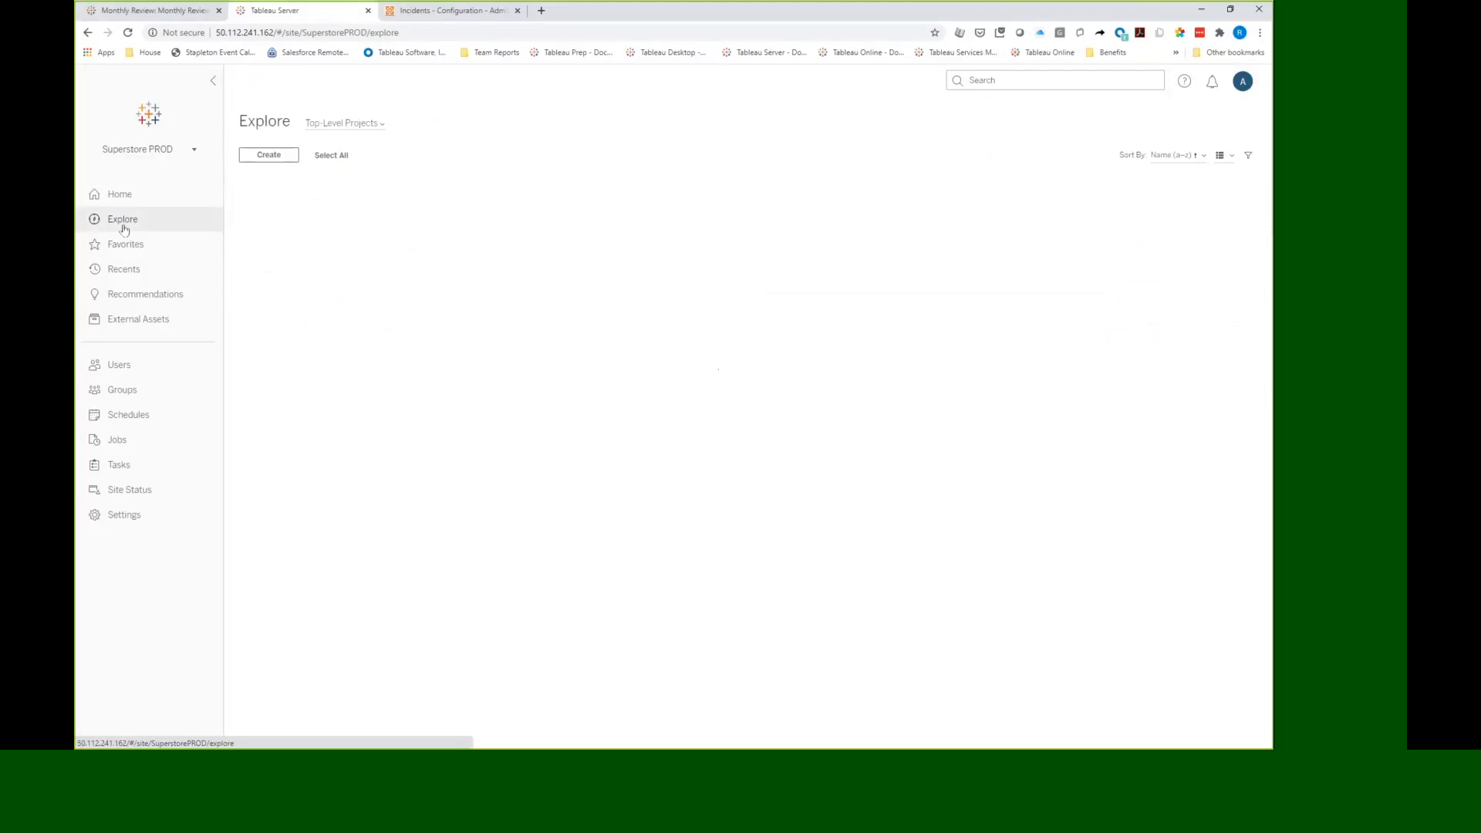
click(336, 240)
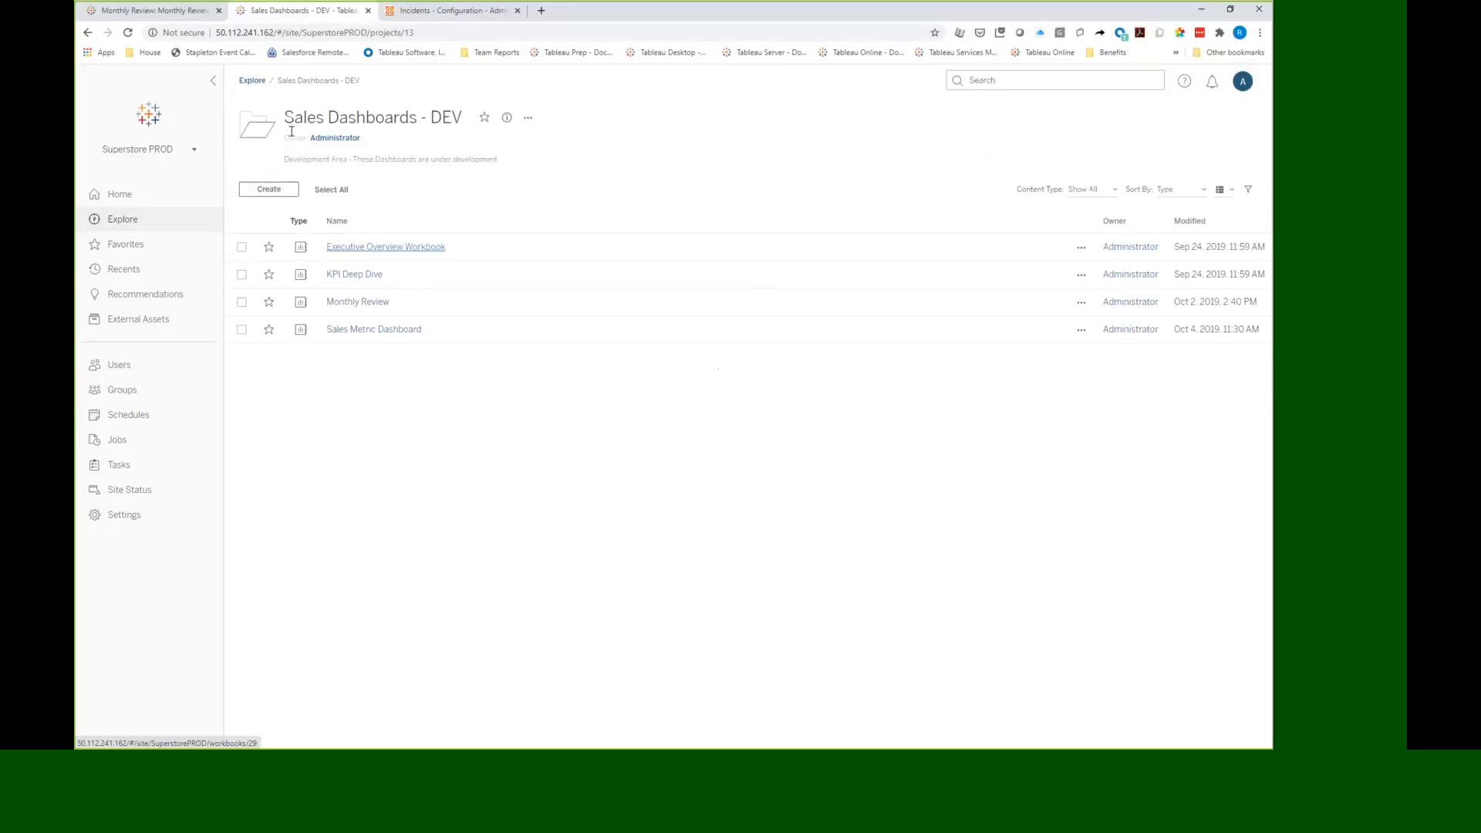
click(250, 82)
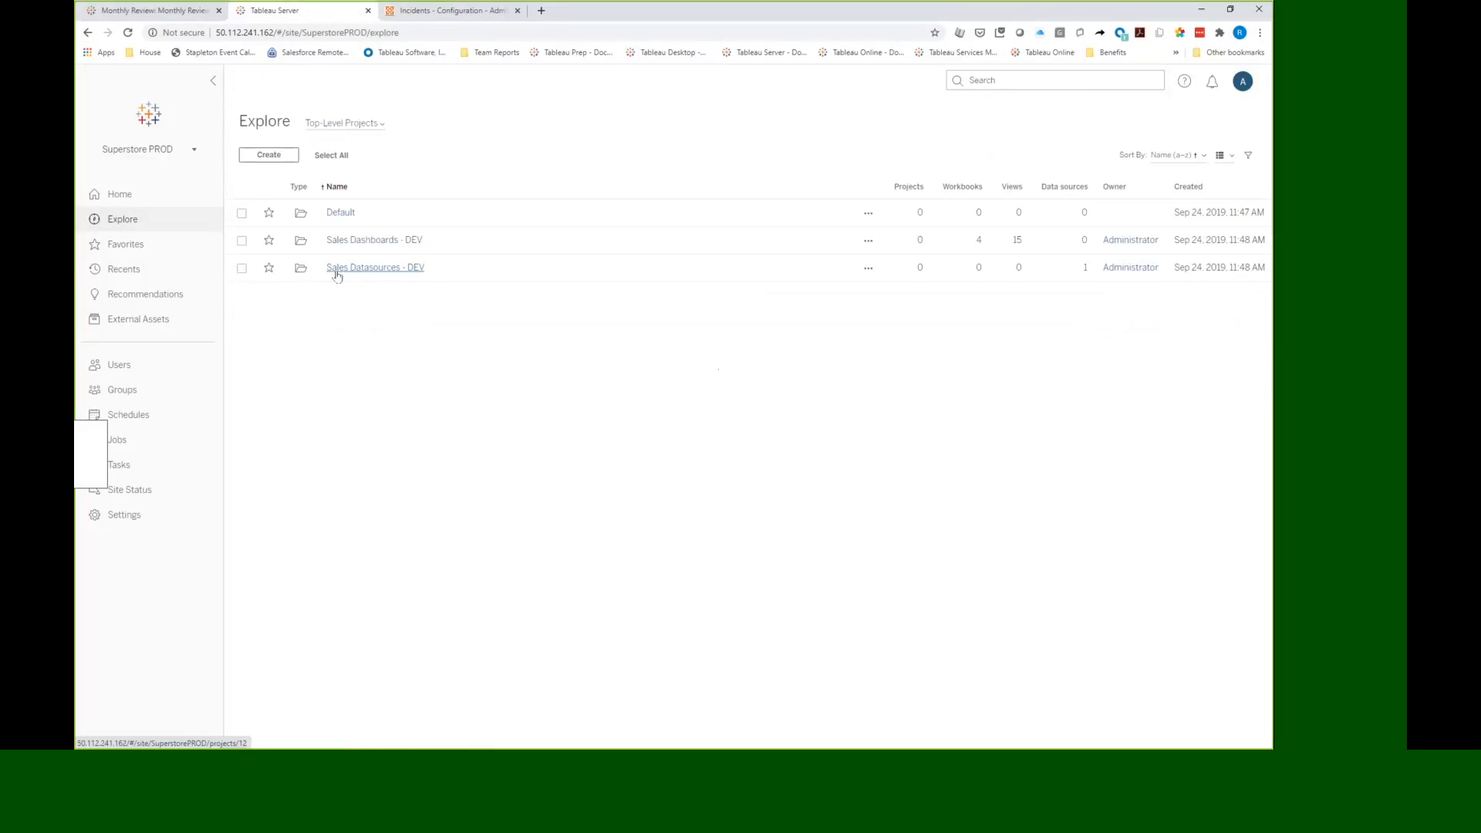
click(337, 270)
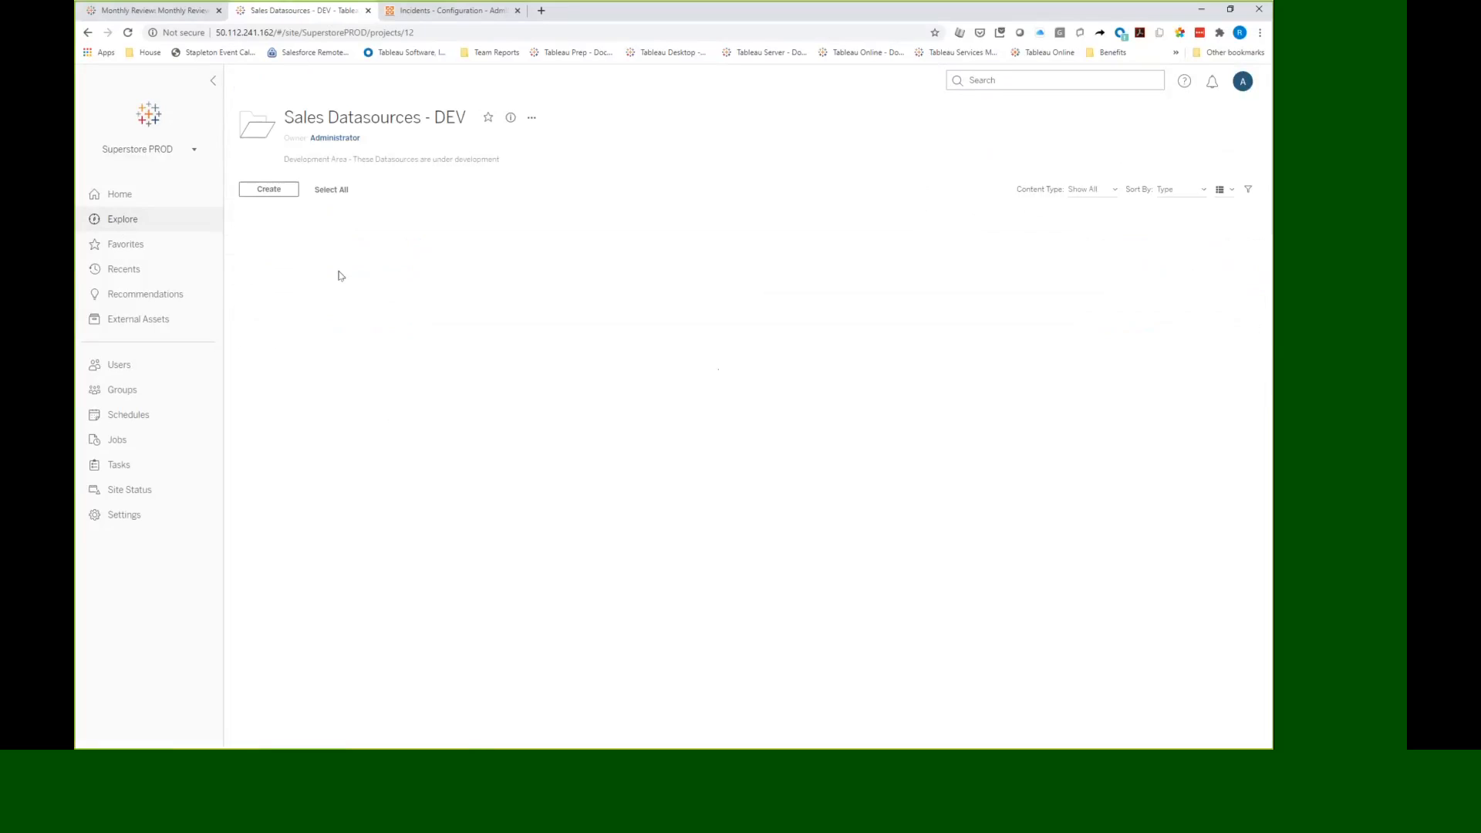
click(121, 220)
click(377, 243)
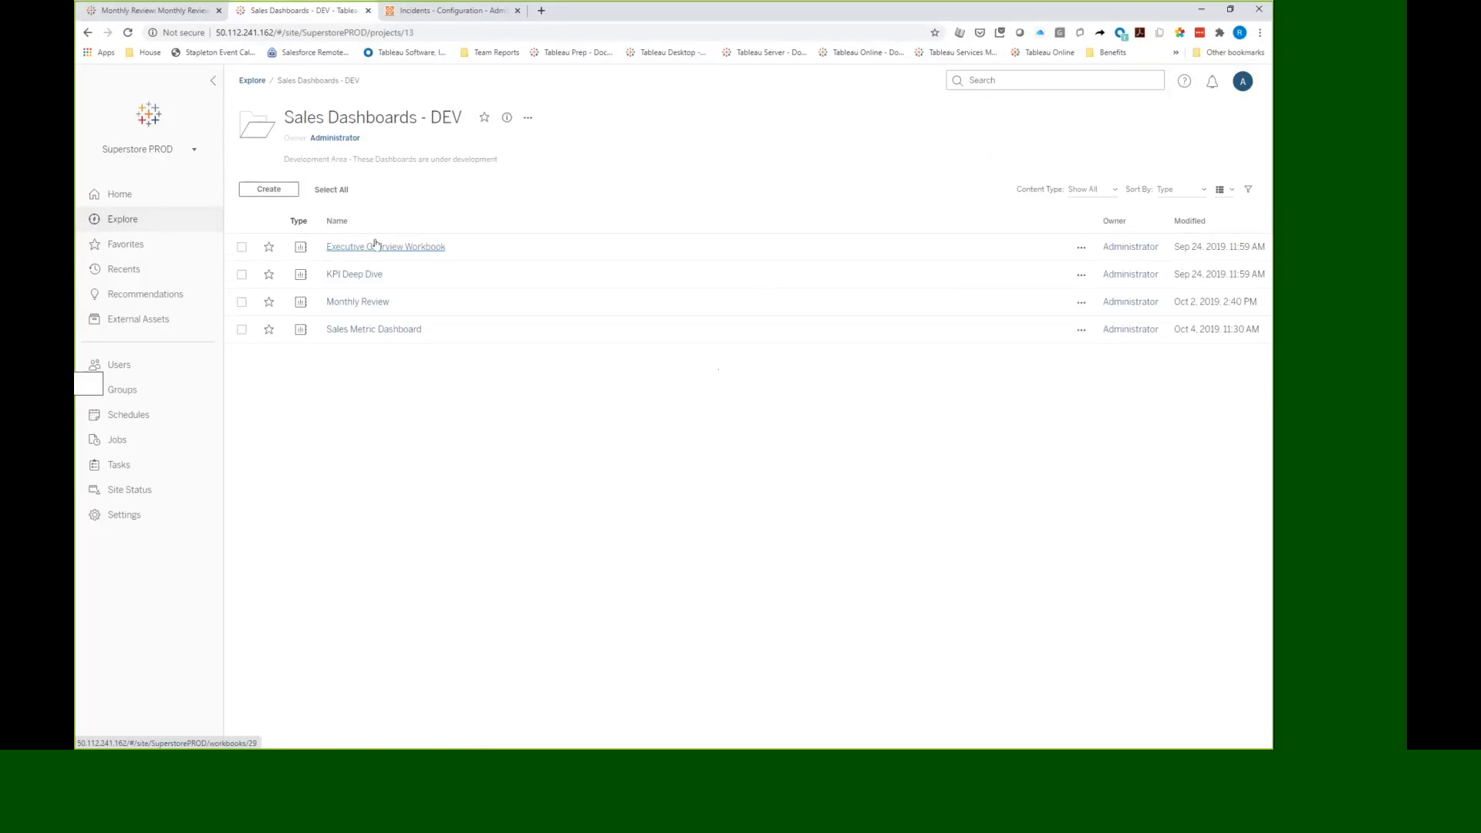
Step: Search the site for "ril" and reload the Superstore PROD home page
click(1056, 81)
text(ril)
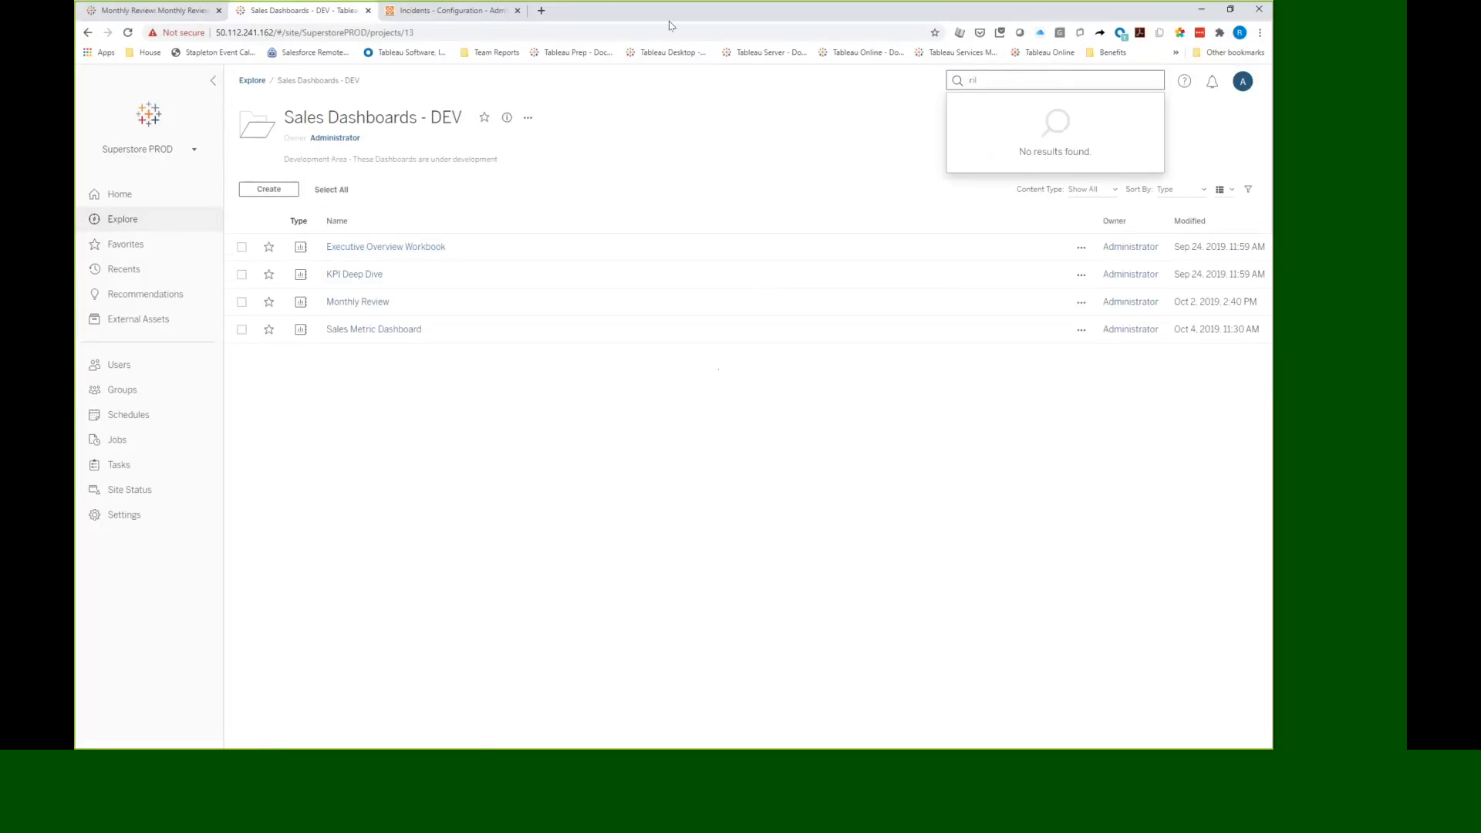
click(956, 23)
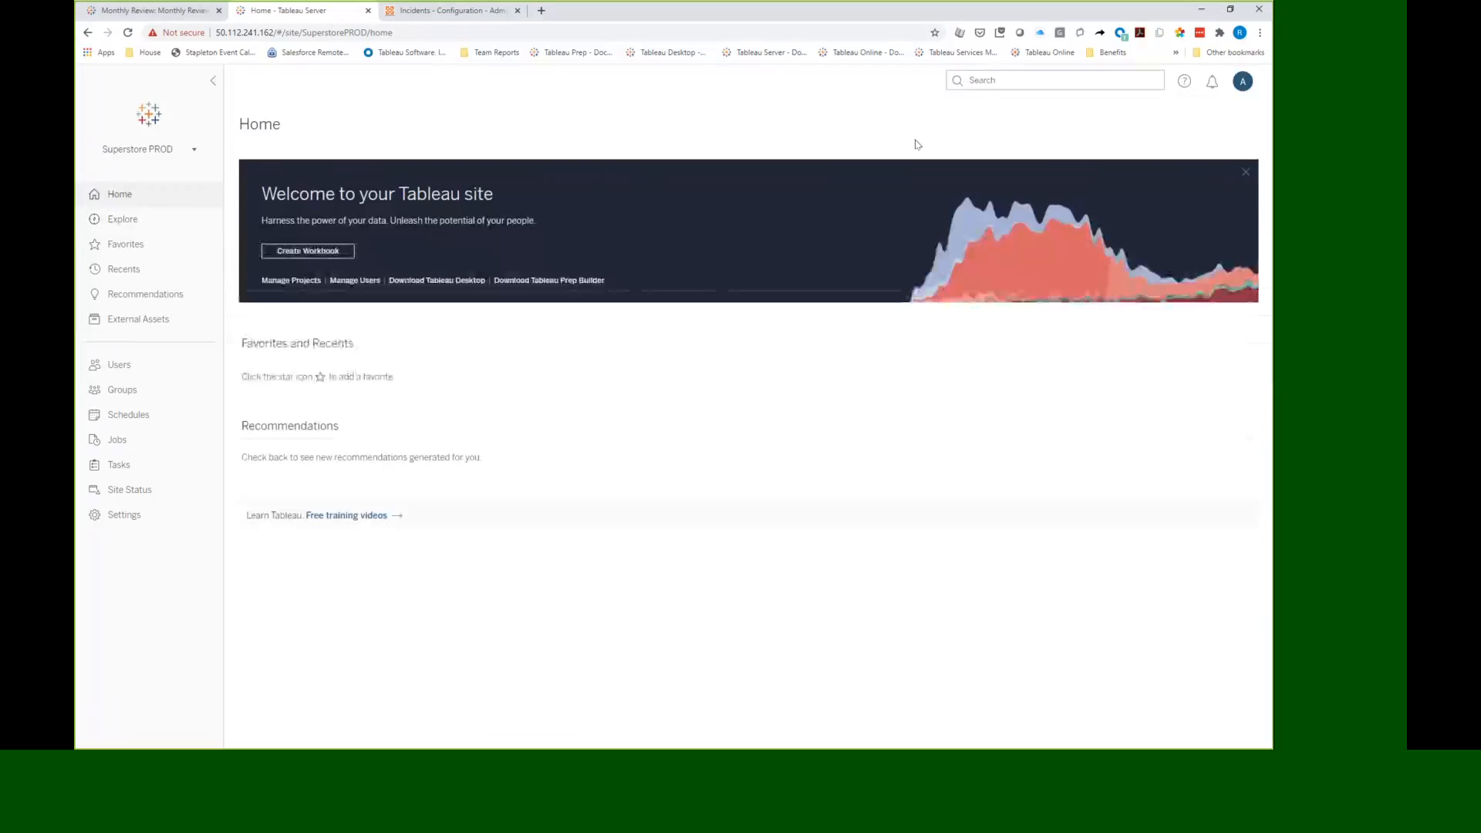
Step: Open the Monthly Review Dashboard from the RIL project inside Sales Dashboards - PROD
click(115, 222)
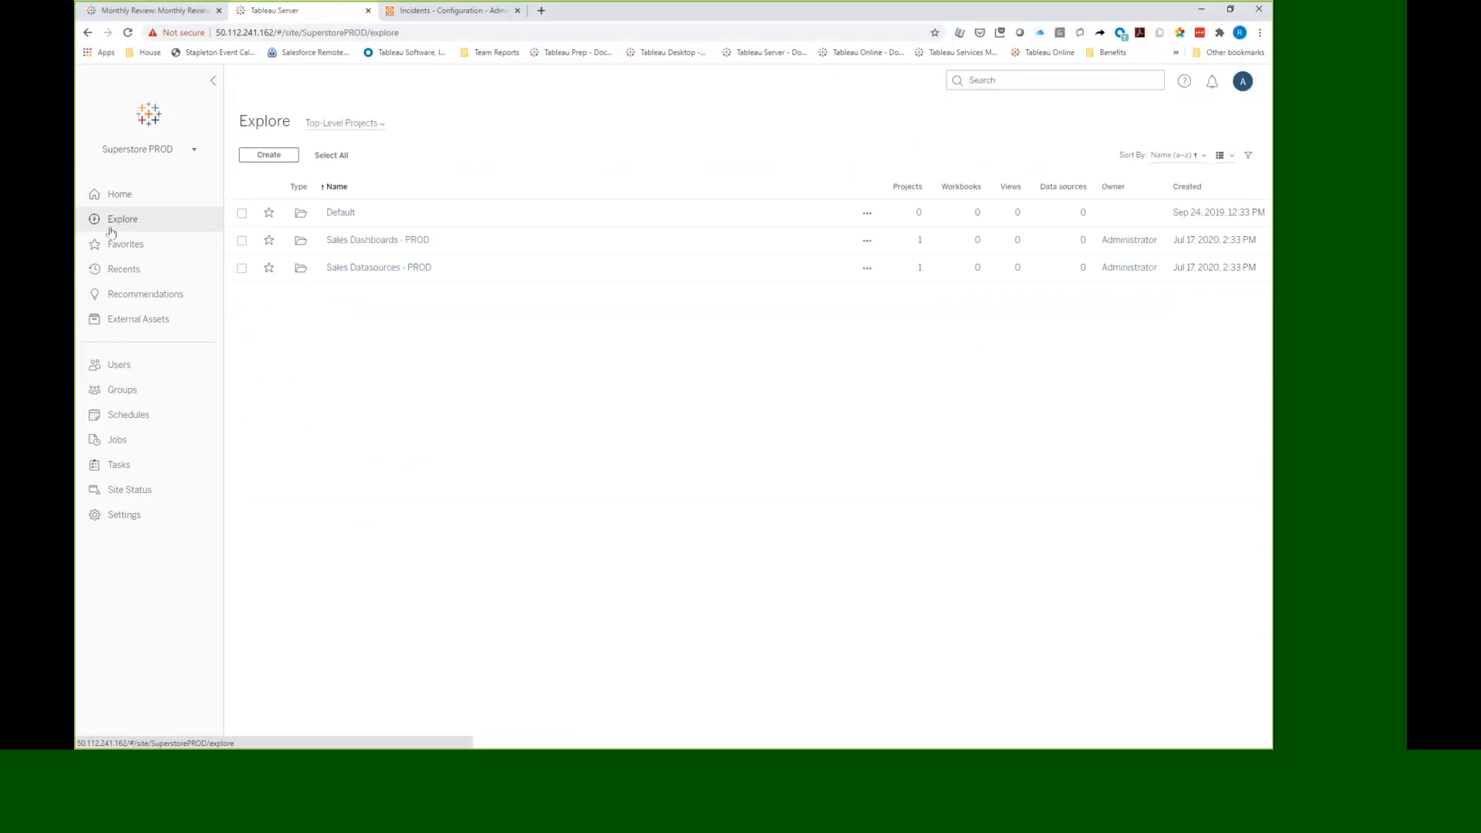
click(333, 242)
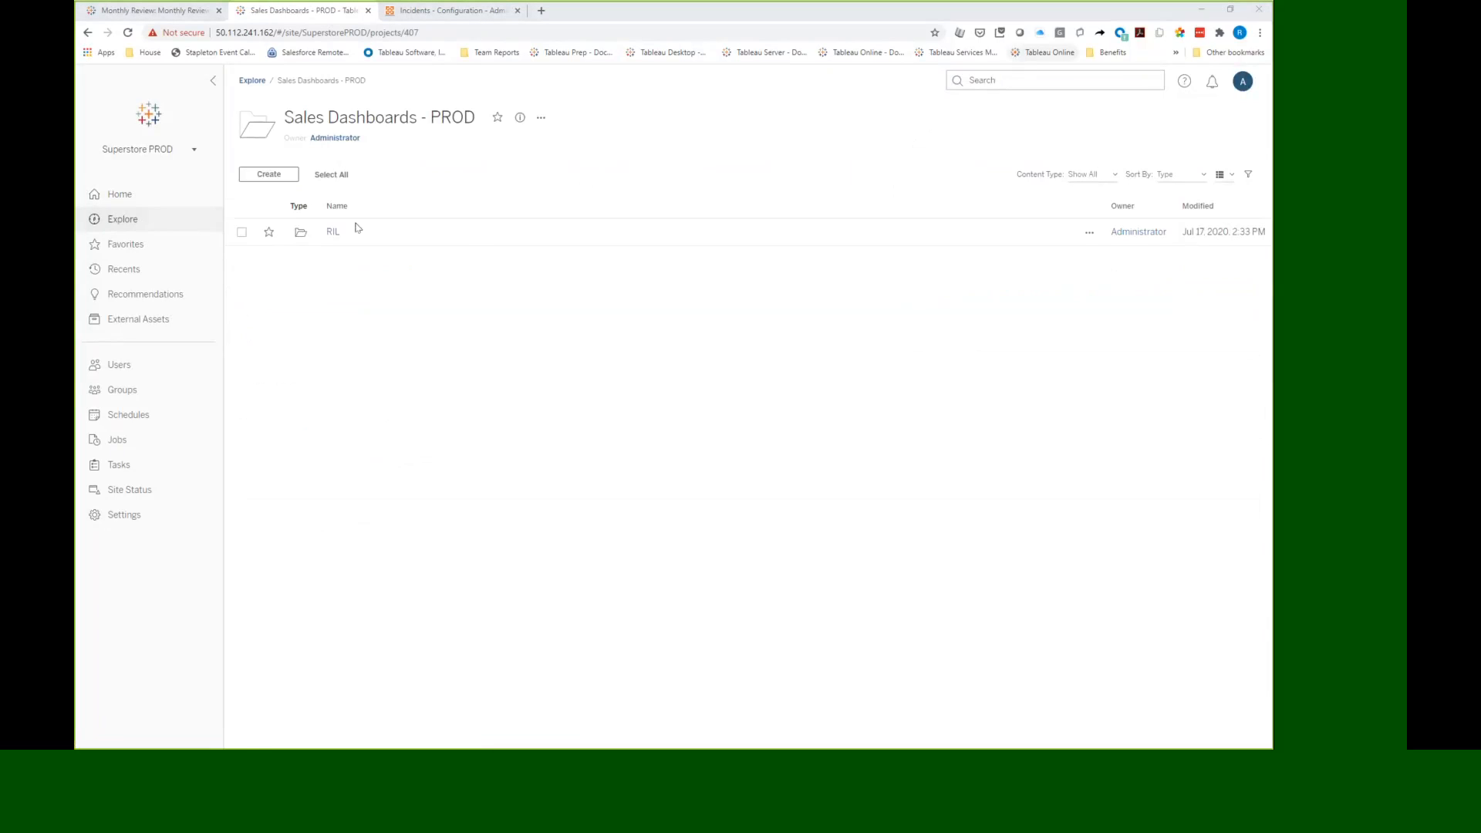
click(331, 233)
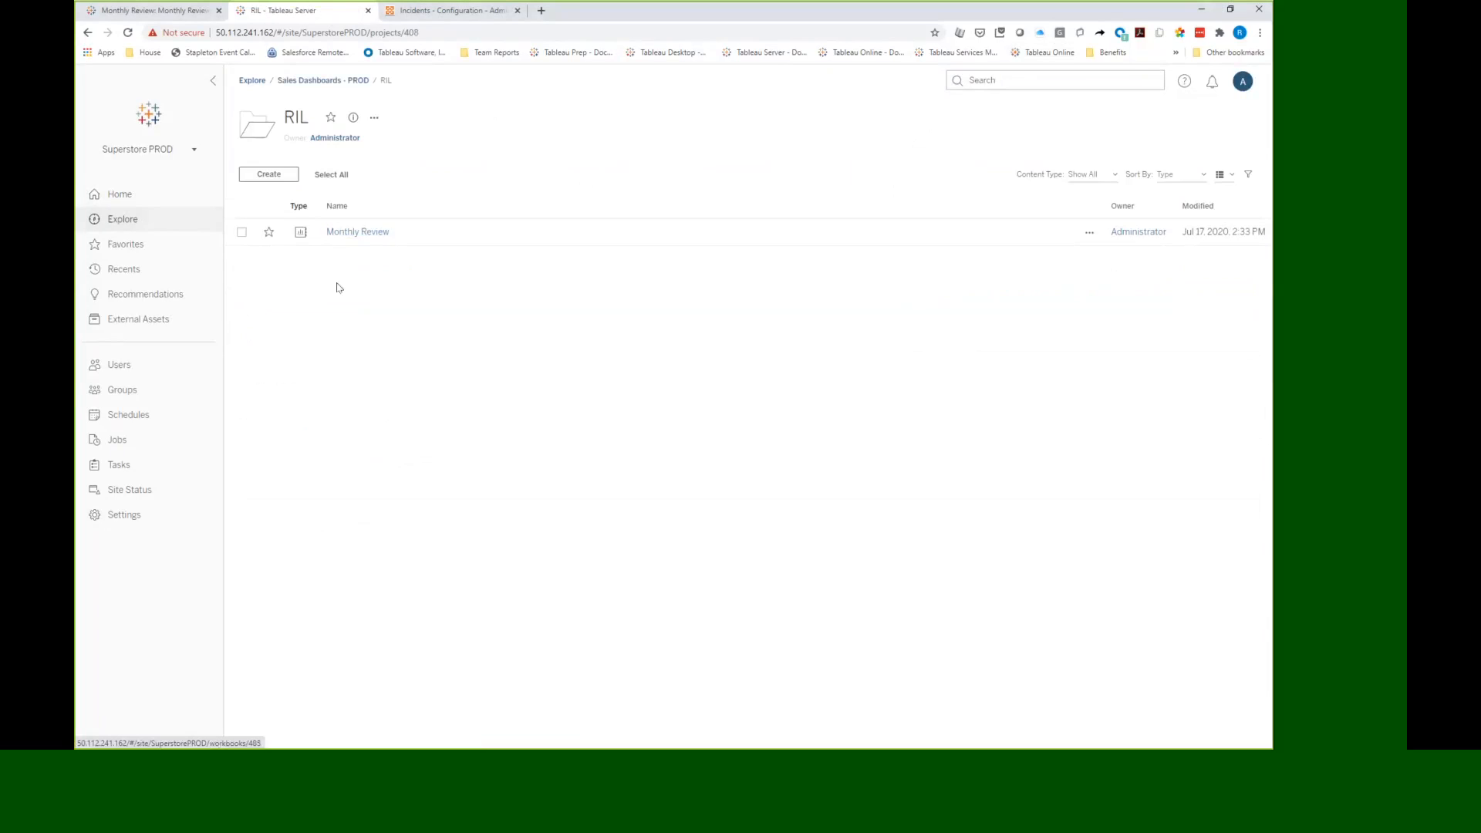
click(352, 230)
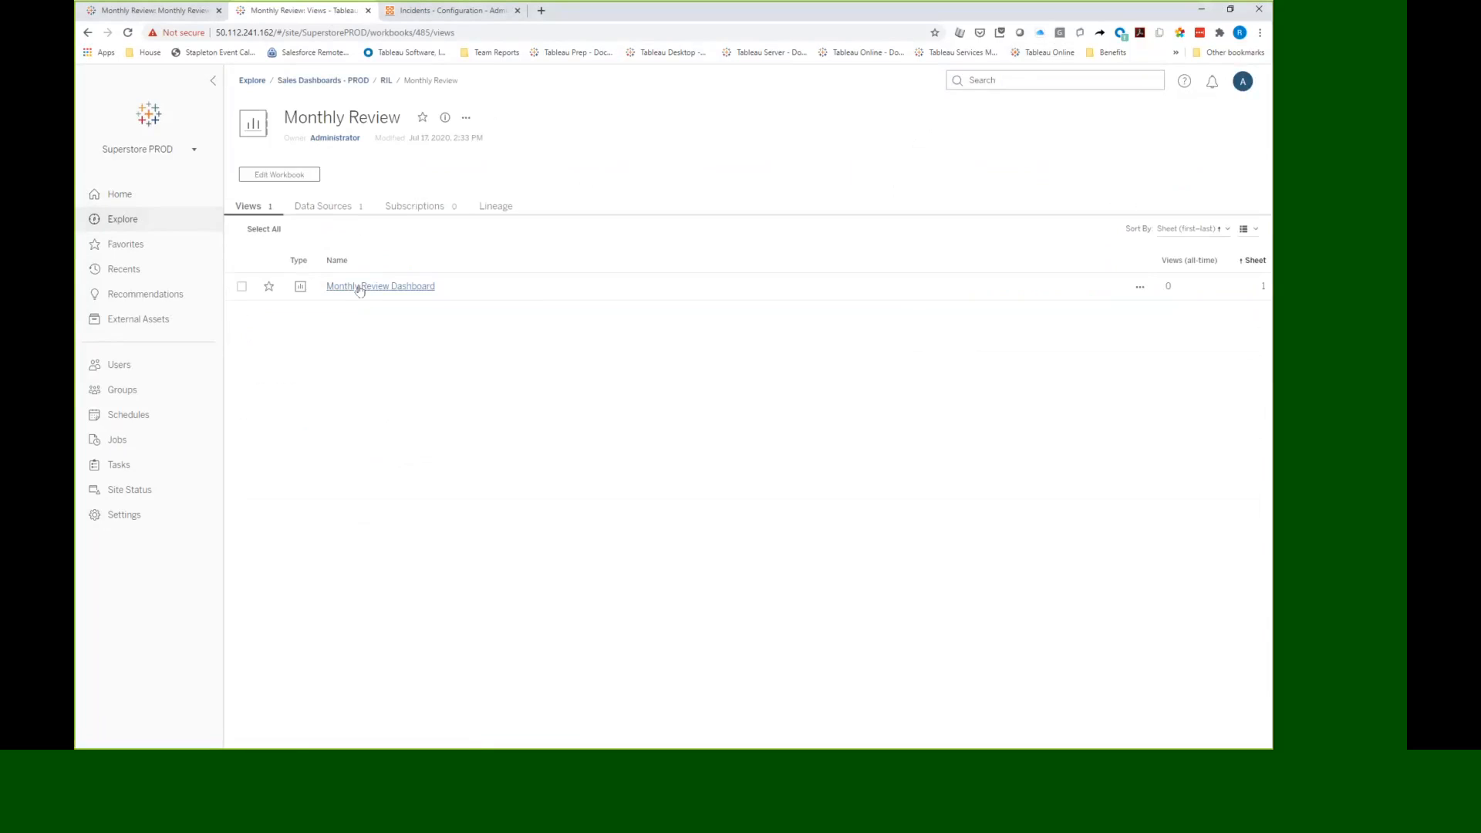
click(361, 289)
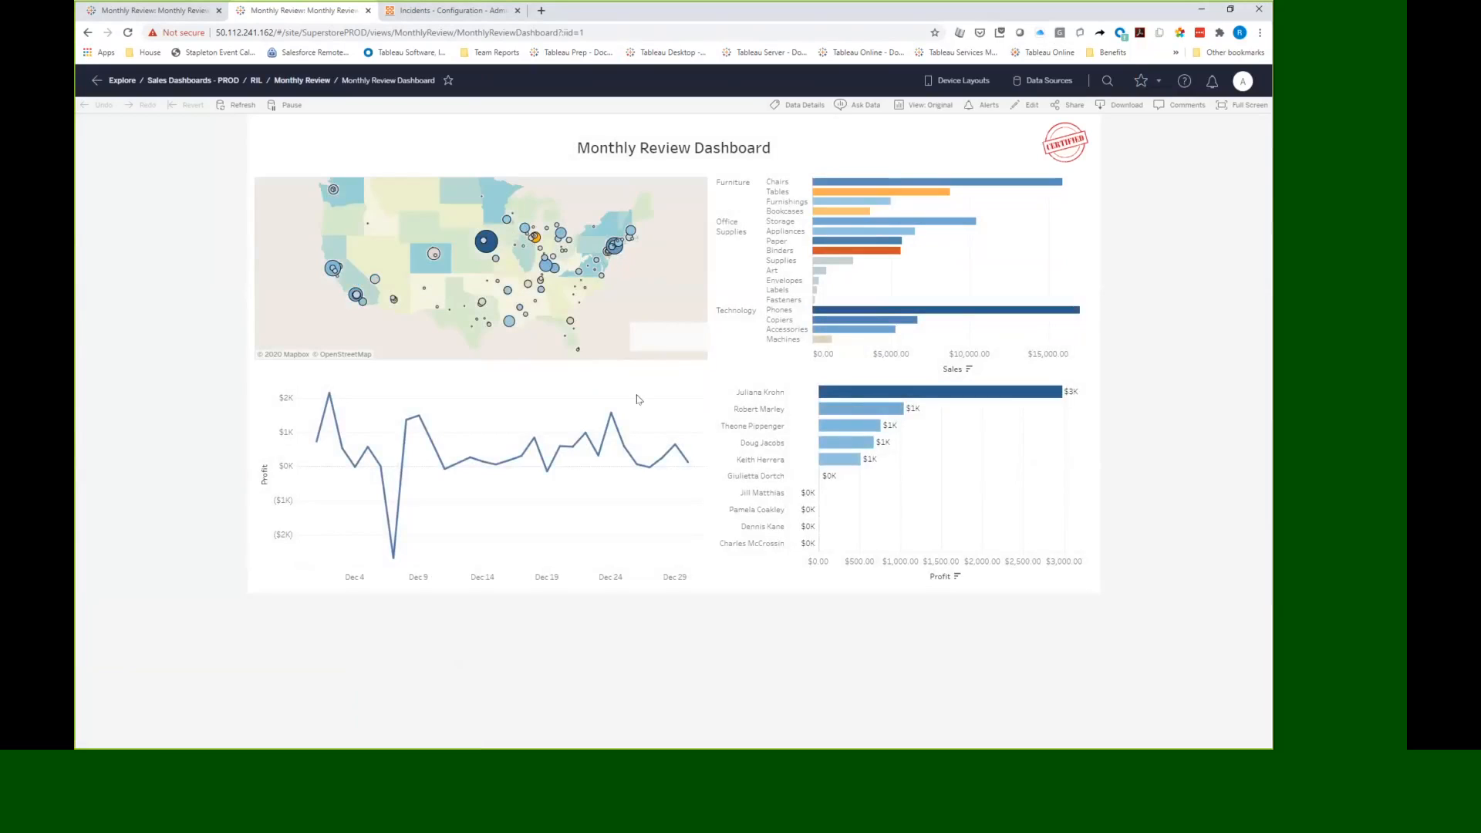
Step: Check the Show view as options on the PROD dashboard and switch to the Demo presentation slide
click(668, 341)
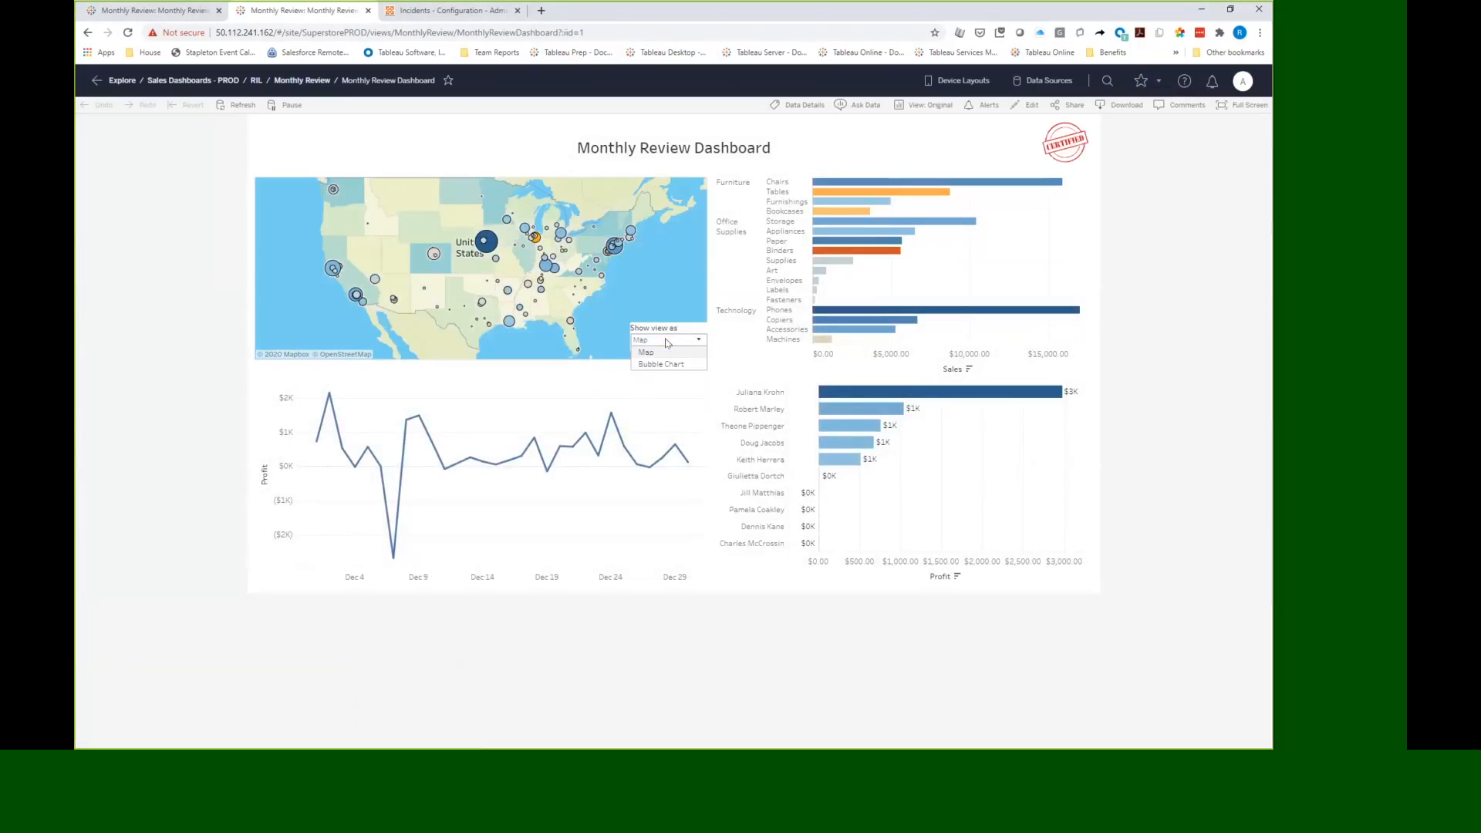
click(668, 342)
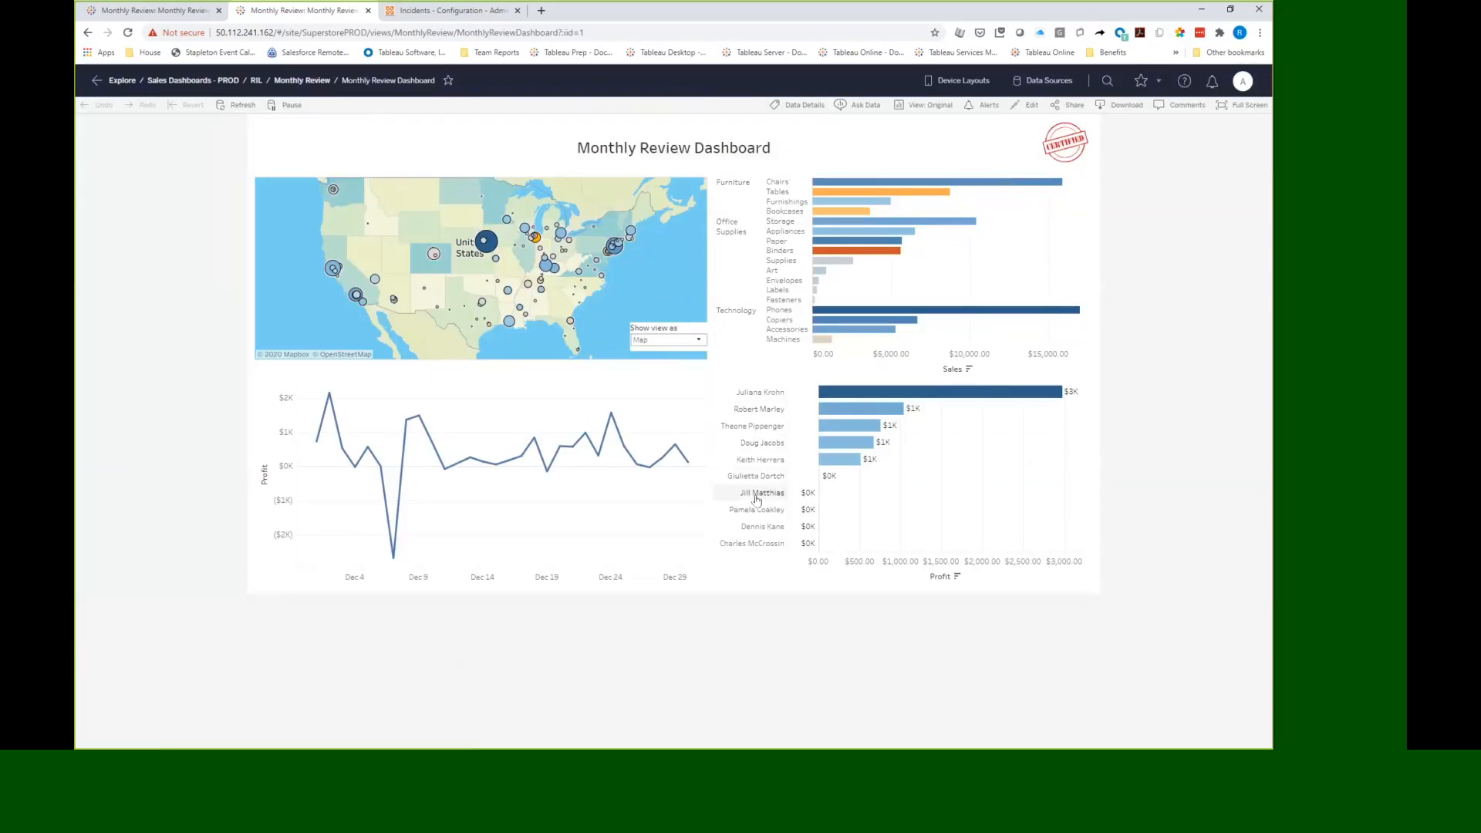
key(alt+Tab)
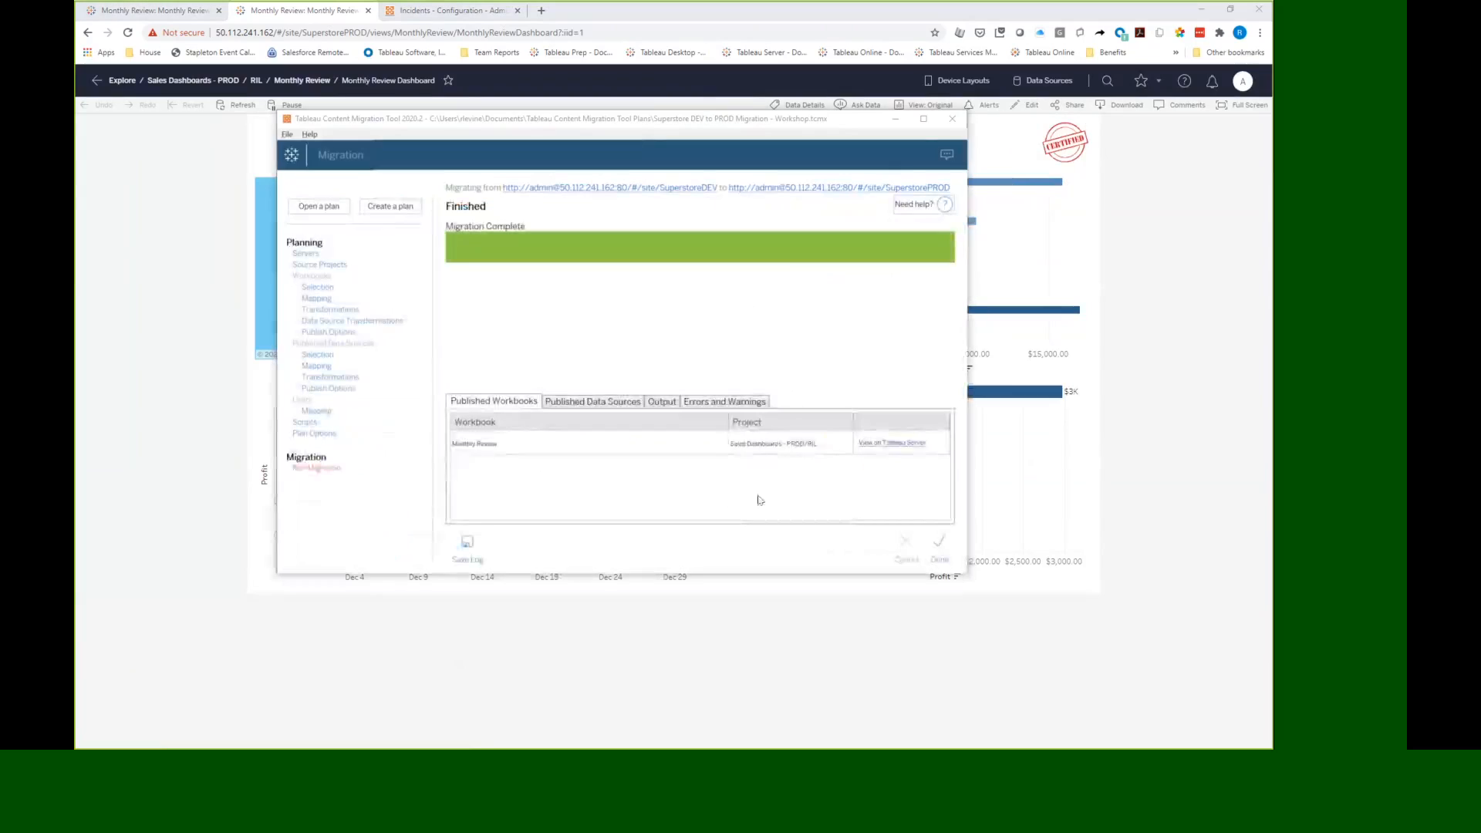
key(alt+Tab)
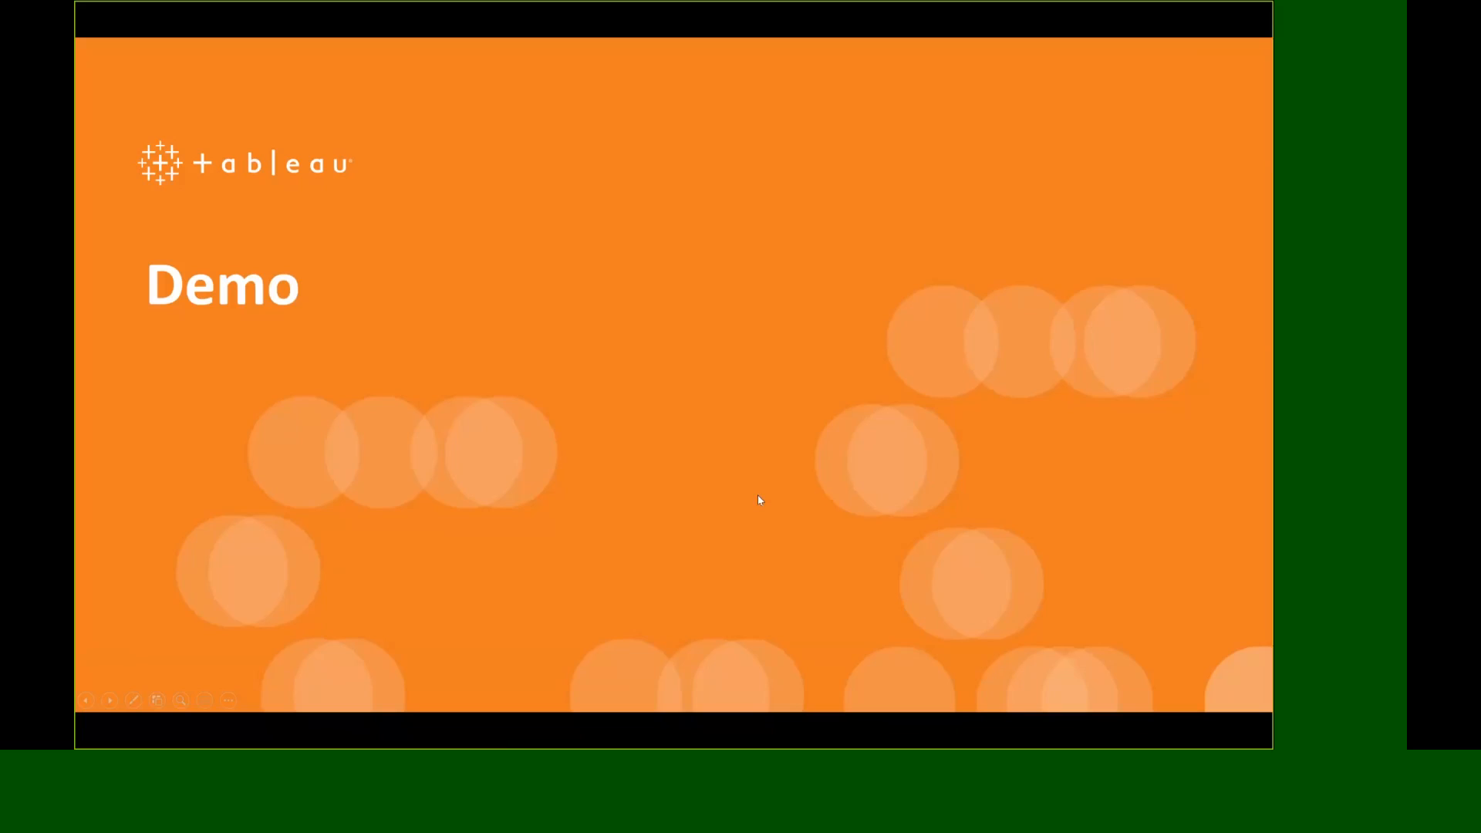